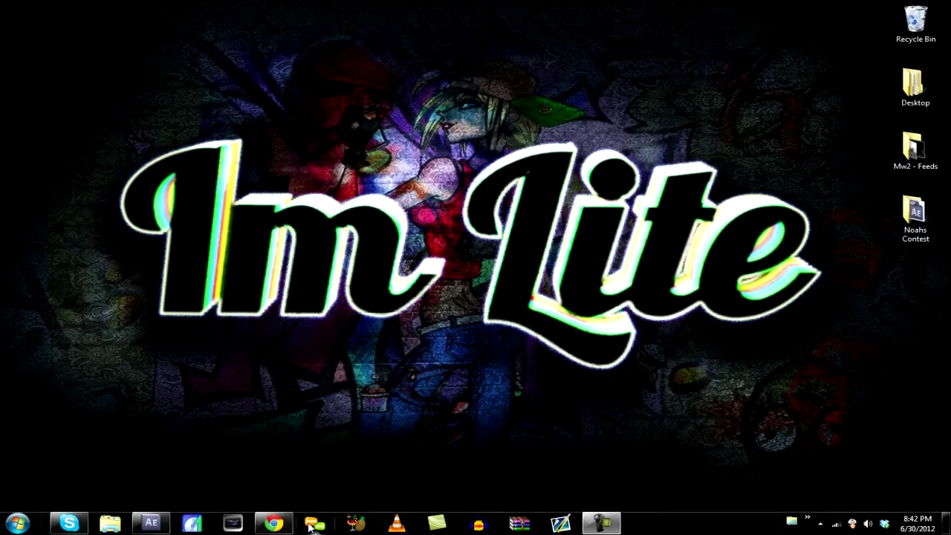
# Restore the Chrome window showing the 'Lazer Tag' YouTube video paused at 0:28.
pyautogui.moveTo(282, 523)
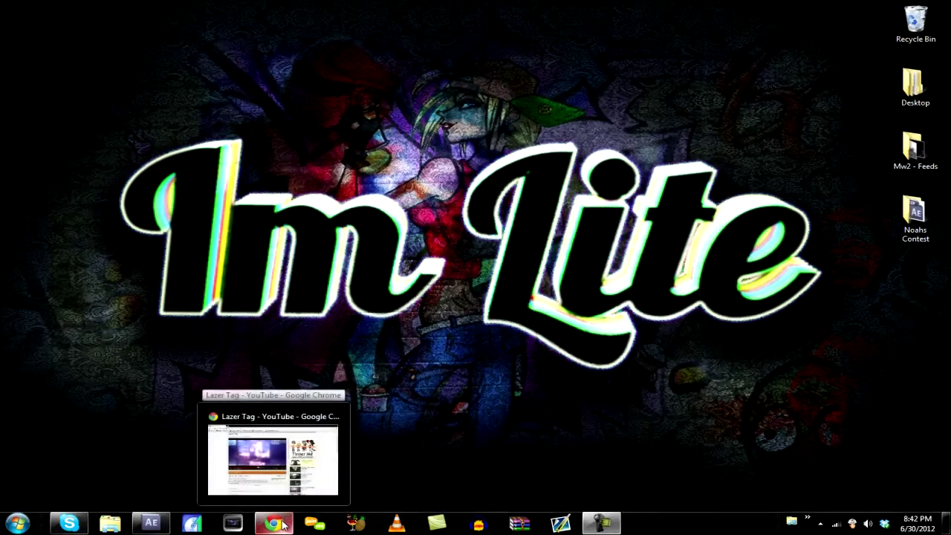
pyautogui.click(282, 524)
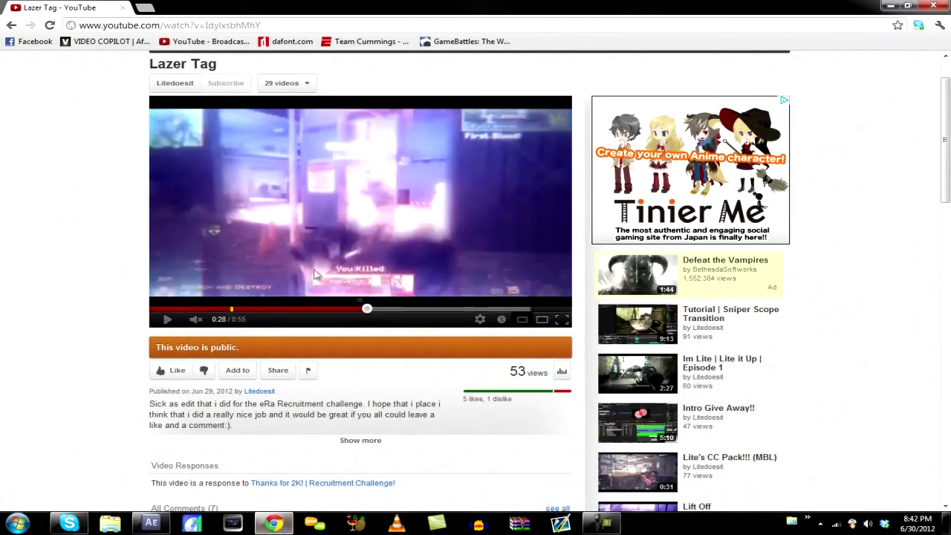
# Replay the Lazer Tag glowing-rings moment around 0:27–0:31, then seek back to about 0:25.
pyautogui.click(167, 318)
pyautogui.click(167, 319)
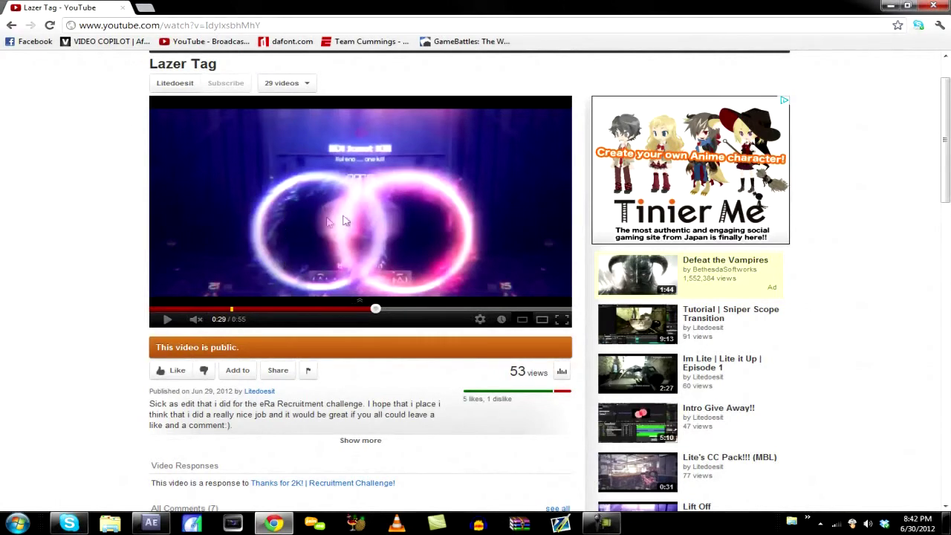
pyautogui.click(168, 319)
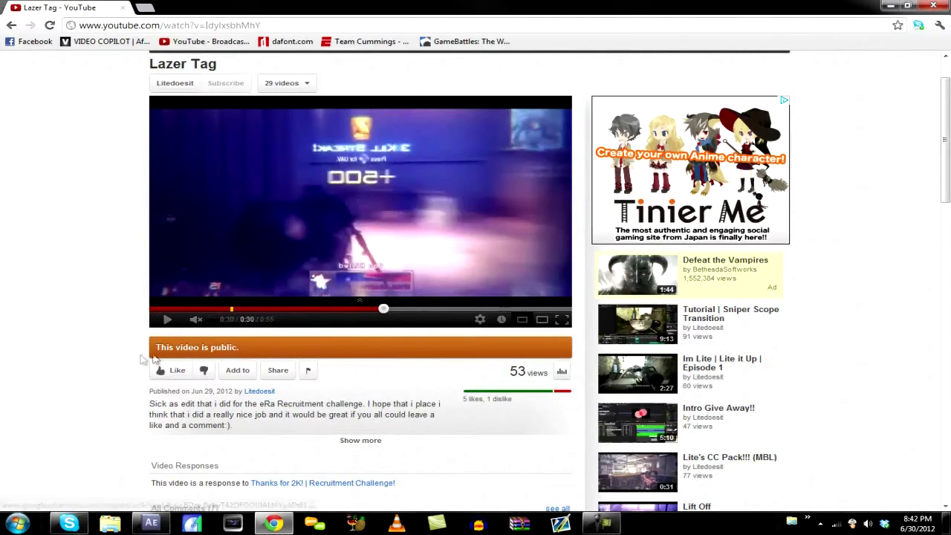
pyautogui.click(166, 320)
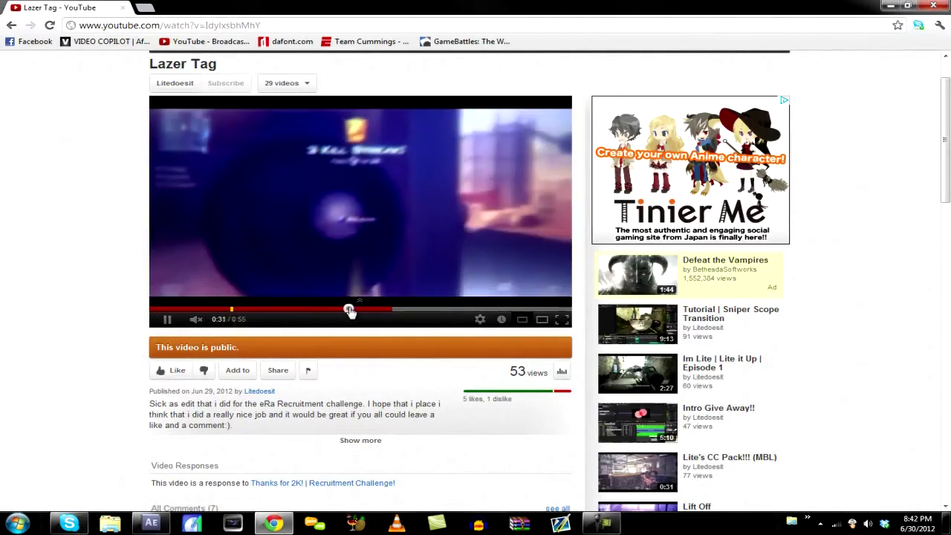
pyautogui.click(347, 309)
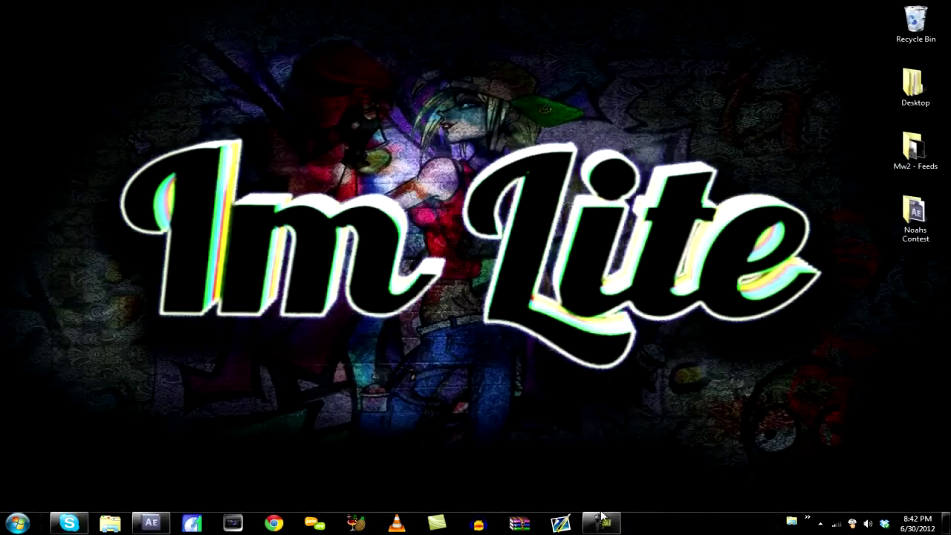
# Switch to After Effects and create Comp 1 at 1280×720, 59.94 fps, duration 0;00;02;00.
pyautogui.click(602, 525)
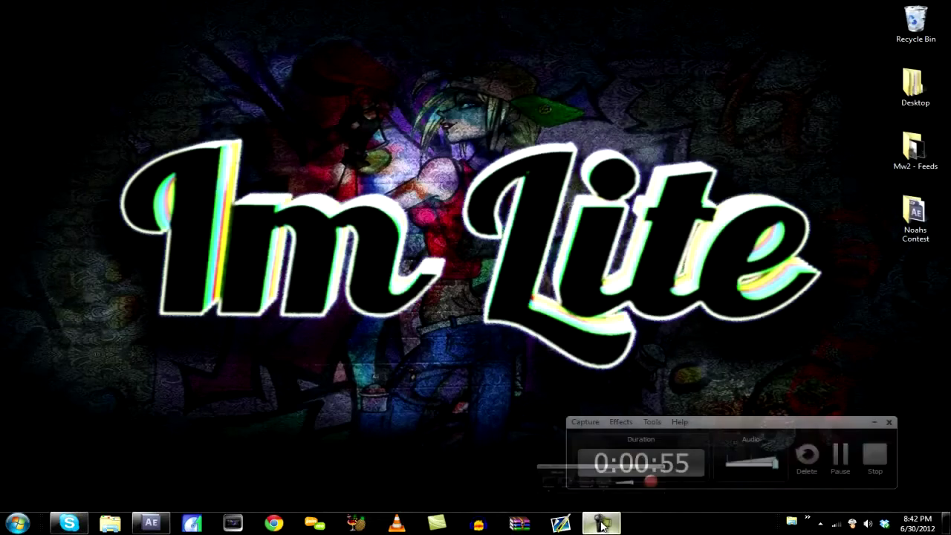
pyautogui.click(602, 524)
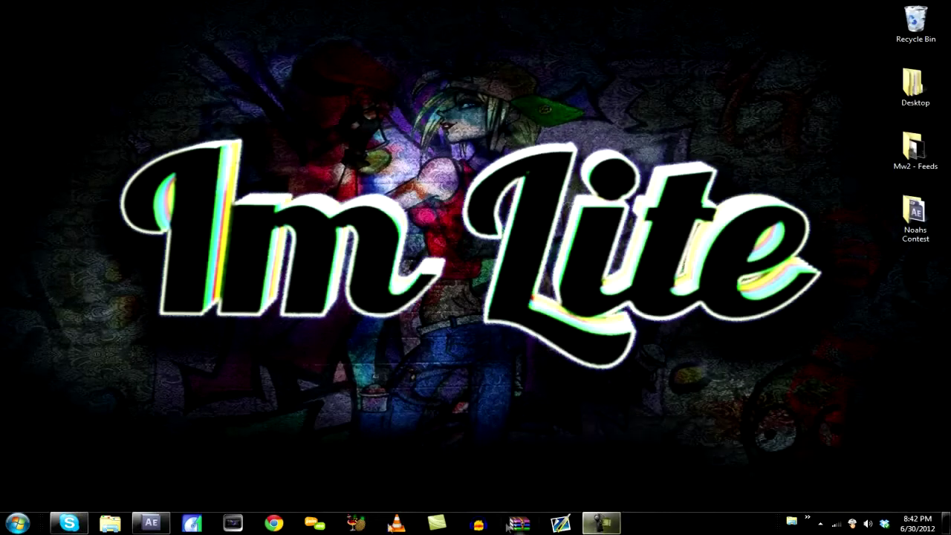
pyautogui.click(152, 523)
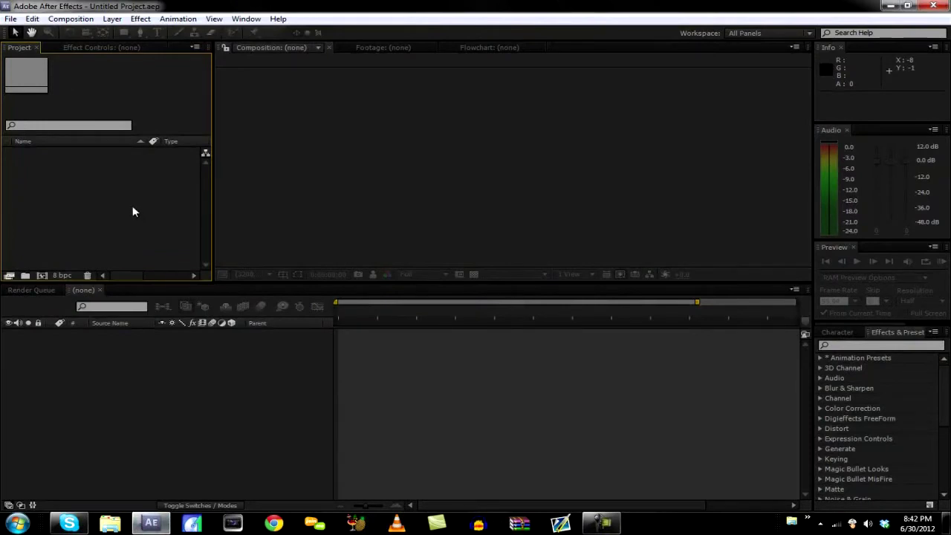
pyautogui.click(71, 18)
pyautogui.click(71, 34)
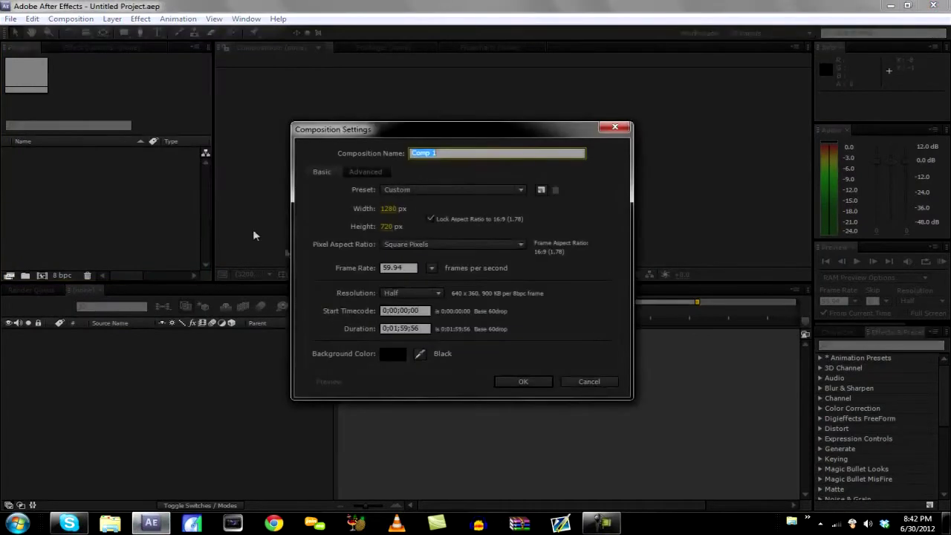
pyautogui.click(392, 331)
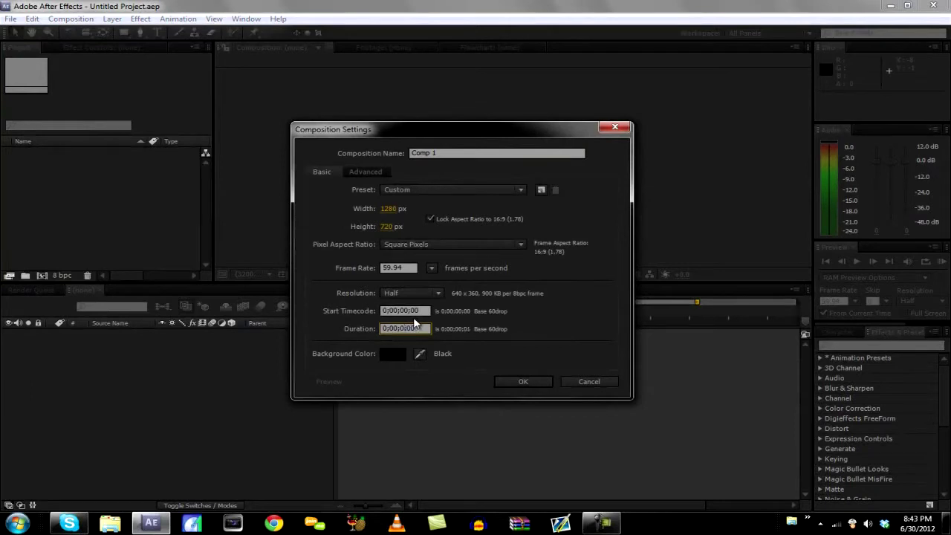
pyautogui.click(529, 380)
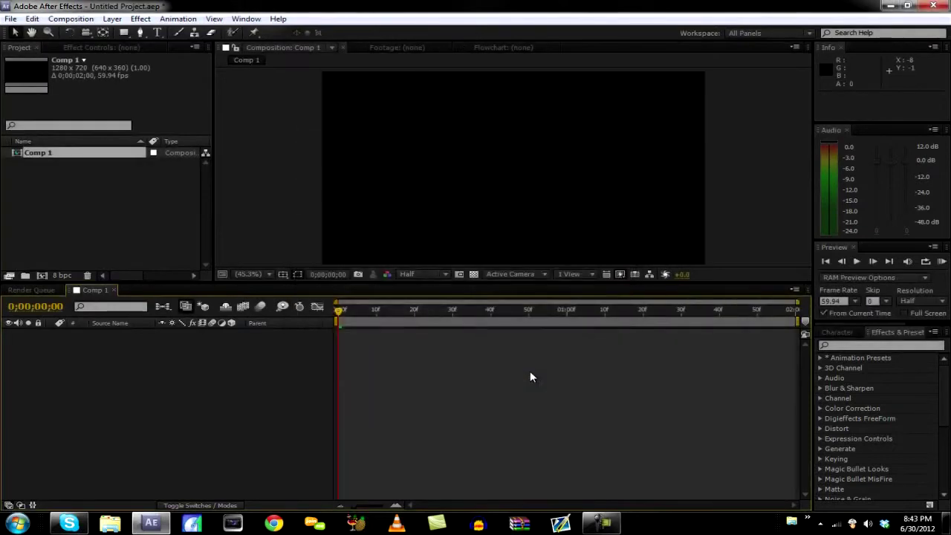
# Add a new black solid layer, Black Solid 1, to Comp 1.
pyautogui.rightClick(230, 402)
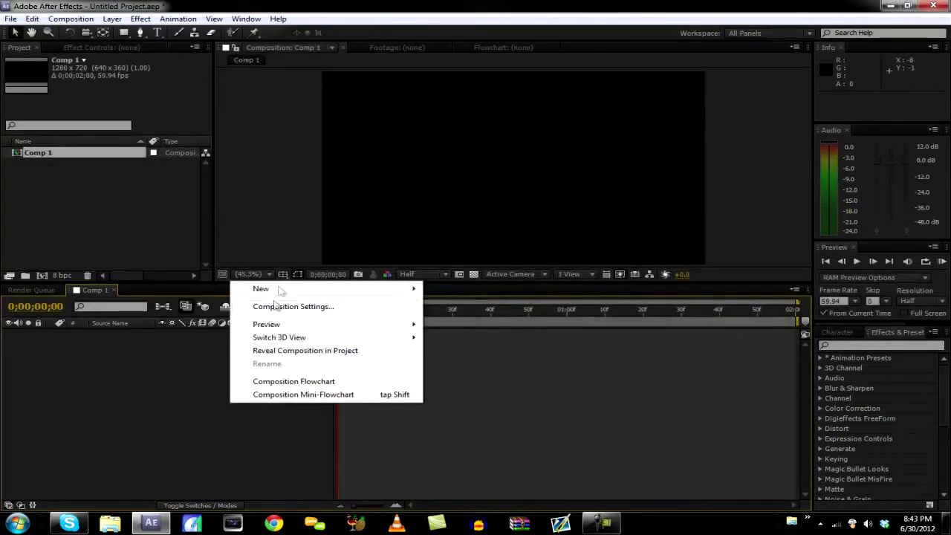
pyautogui.moveTo(282, 289)
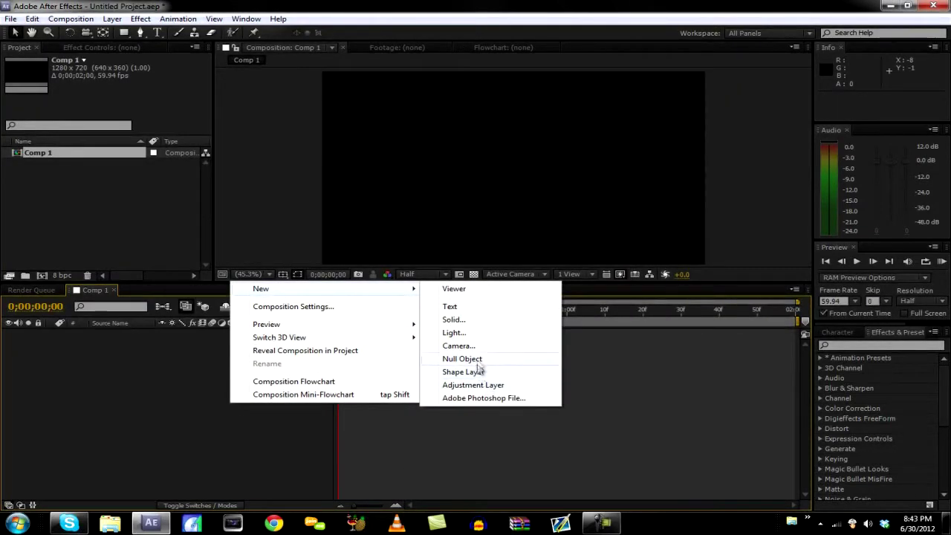
pyautogui.click(461, 321)
pyautogui.click(492, 373)
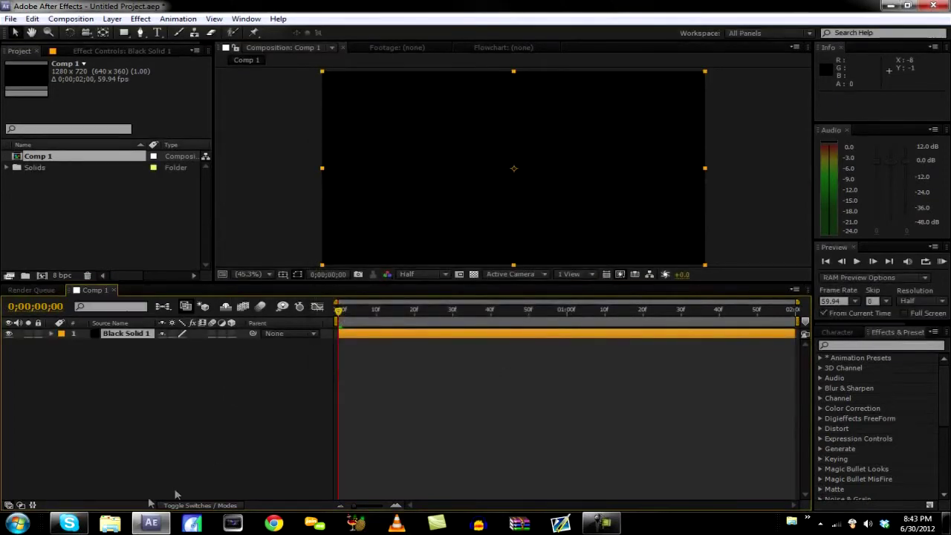
# In Explorer, browse to Desktop > Editing > Other and preview blue-circle-outline-md.
pyautogui.click(109, 525)
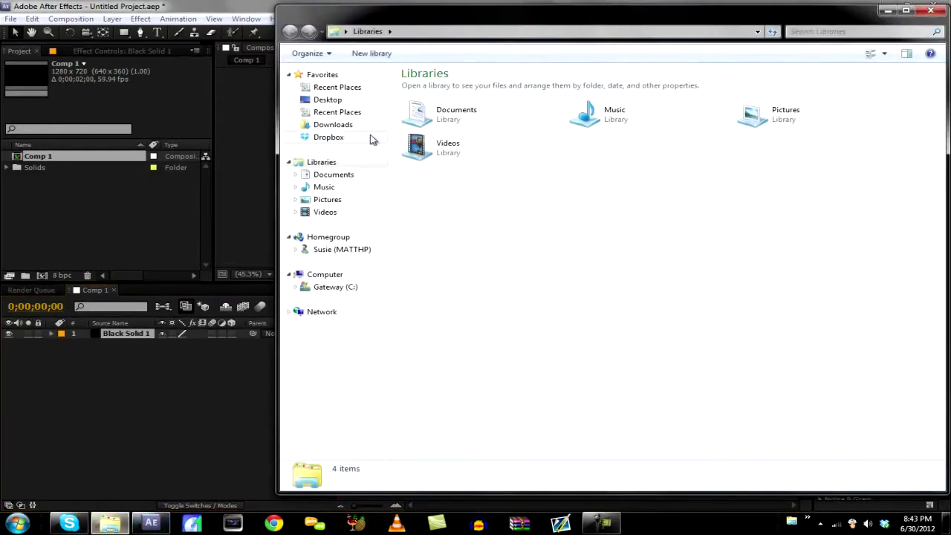
pyautogui.click(359, 101)
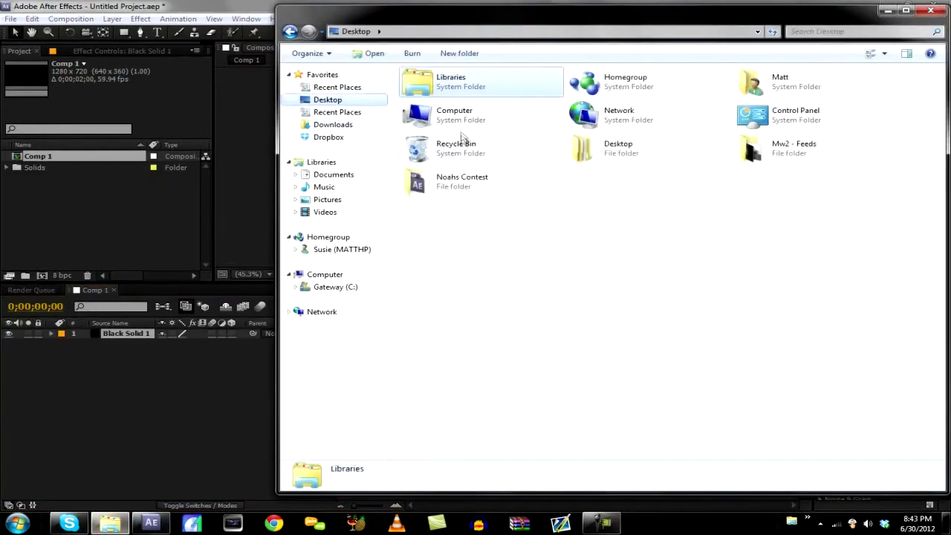
pyautogui.doubleClick(584, 151)
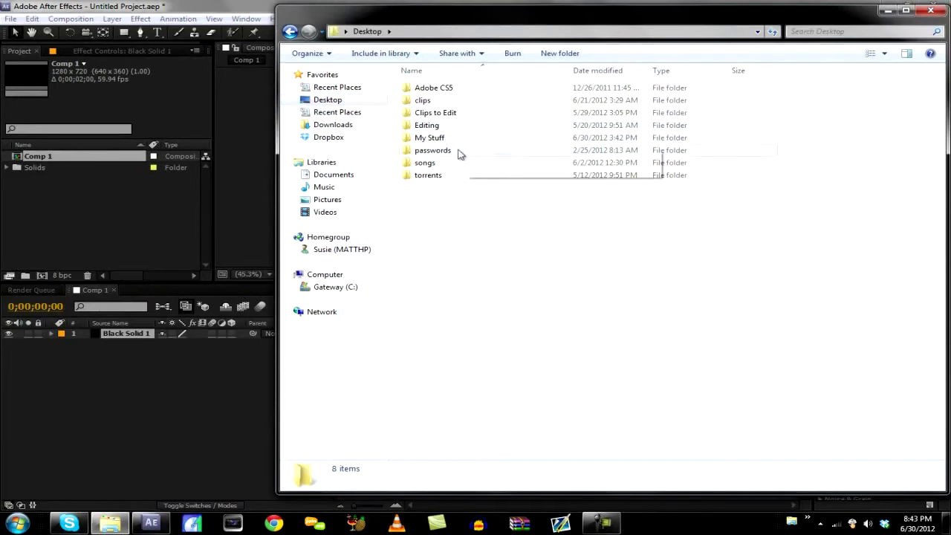
pyautogui.doubleClick(420, 127)
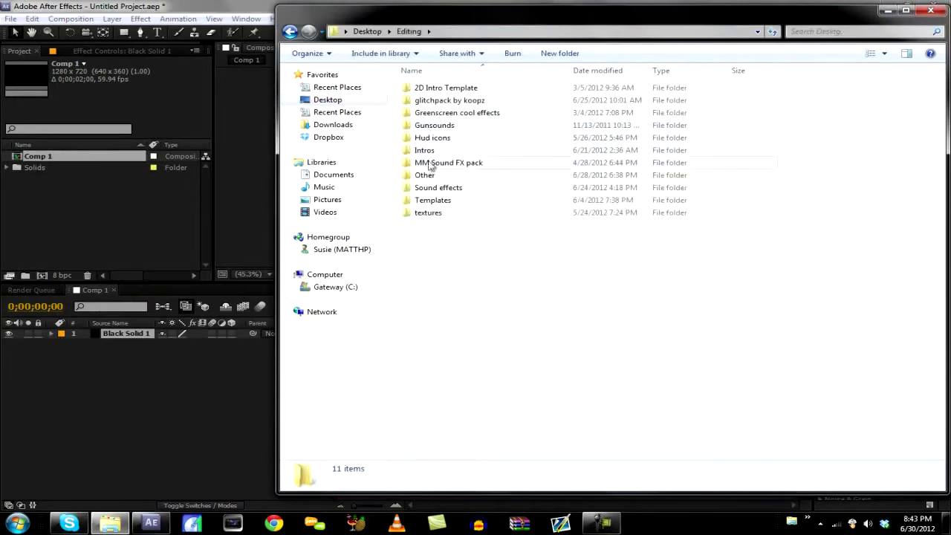
pyautogui.doubleClick(425, 177)
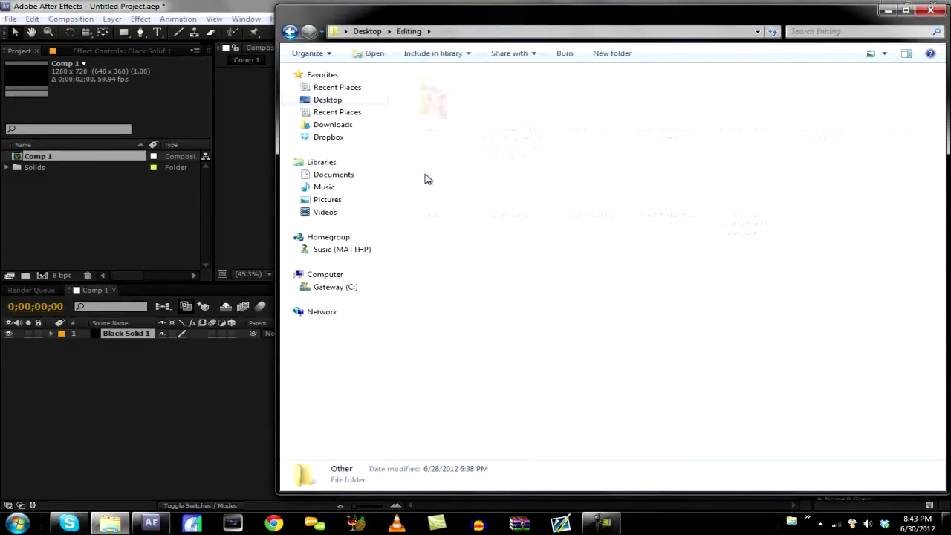
pyautogui.click(654, 115)
pyautogui.doubleClick(656, 113)
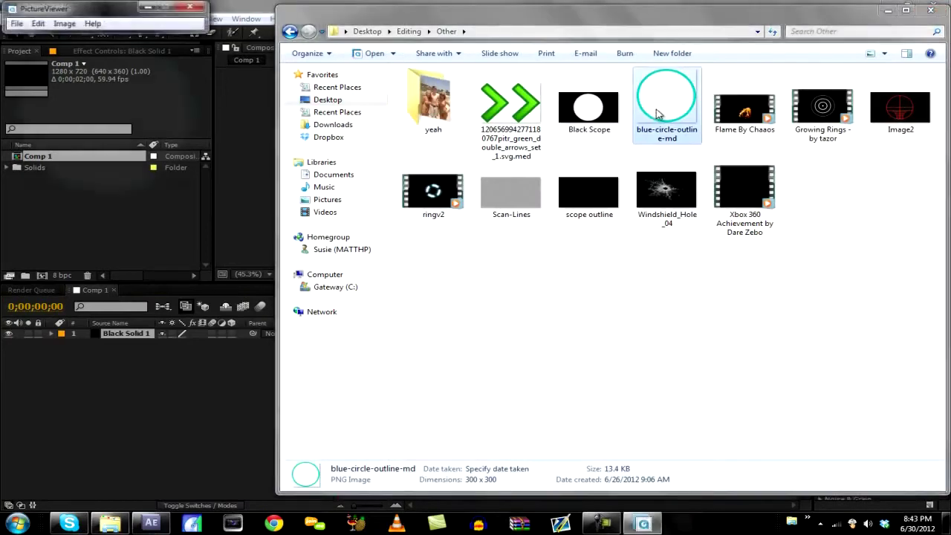
# Drag blue-circle-outline-md.png into Comp 1 above Black Solid 1.
pyautogui.click(64, 23)
pyautogui.click(114, 47)
pyautogui.moveTo(87, 7); pyautogui.dragTo(378, 46)
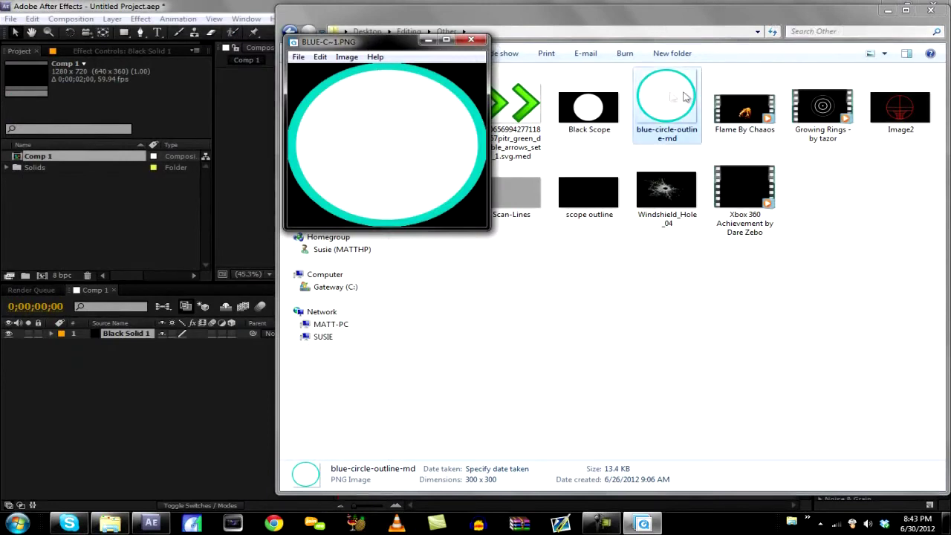
pyautogui.moveTo(684, 94); pyautogui.dragTo(542, 159)
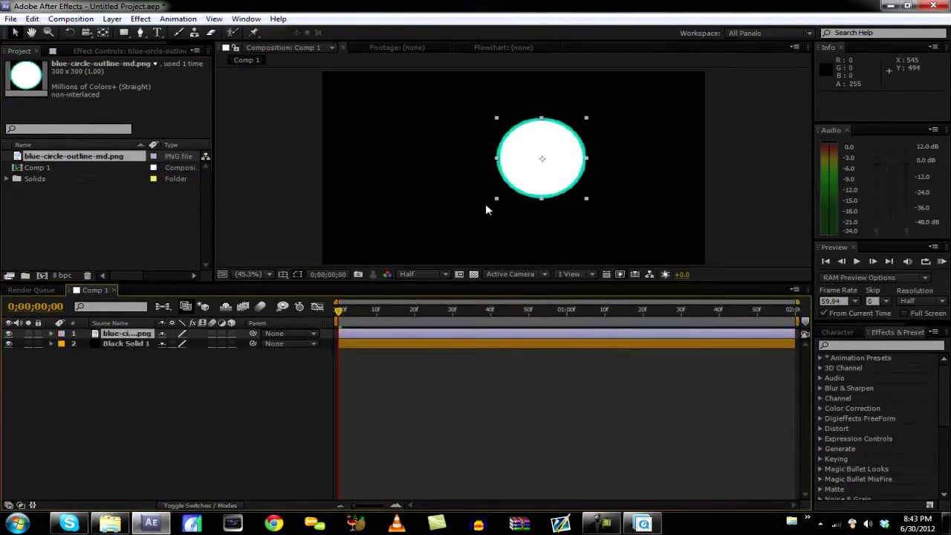
# Scale the circle layer to 230% and drag it around the comp.
pyautogui.click(491, 117)
pyautogui.click(535, 153)
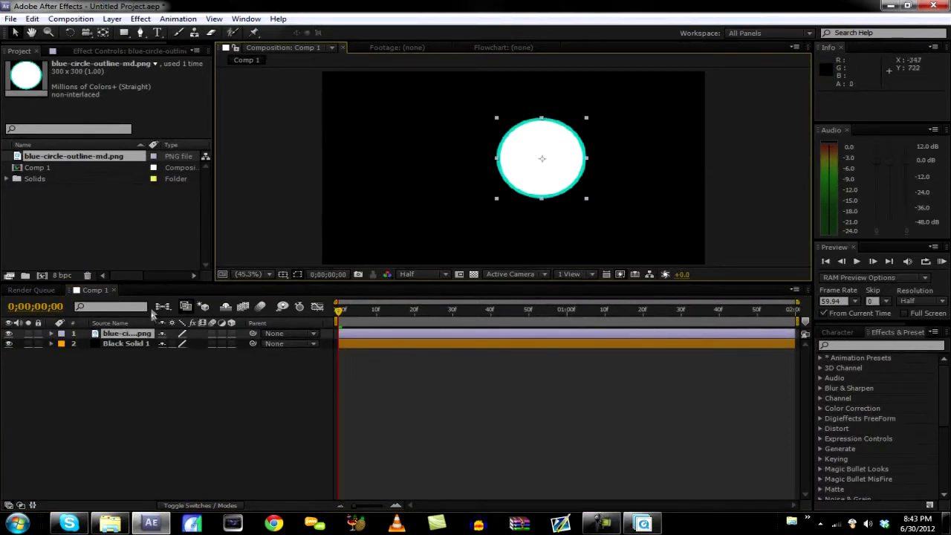
pyautogui.press('s')
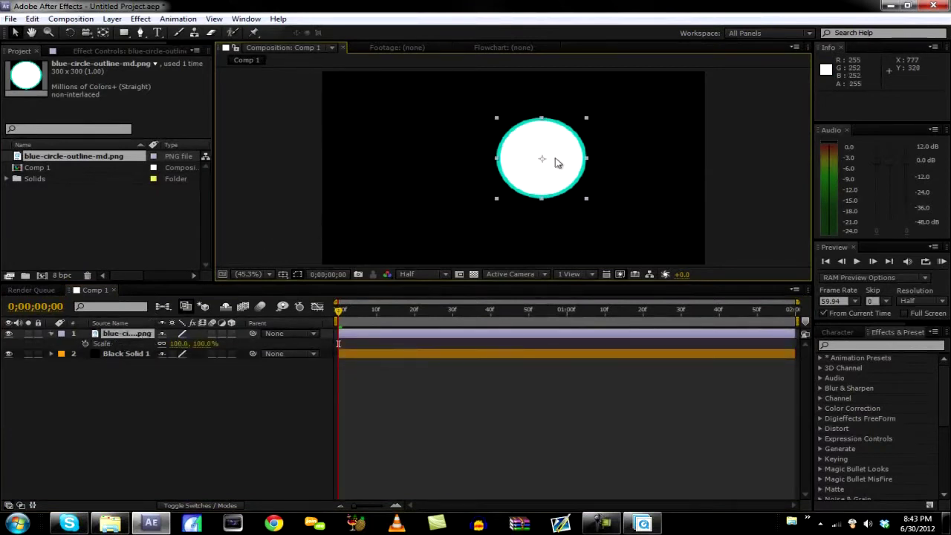
pyautogui.moveTo(541, 167); pyautogui.dragTo(504, 169)
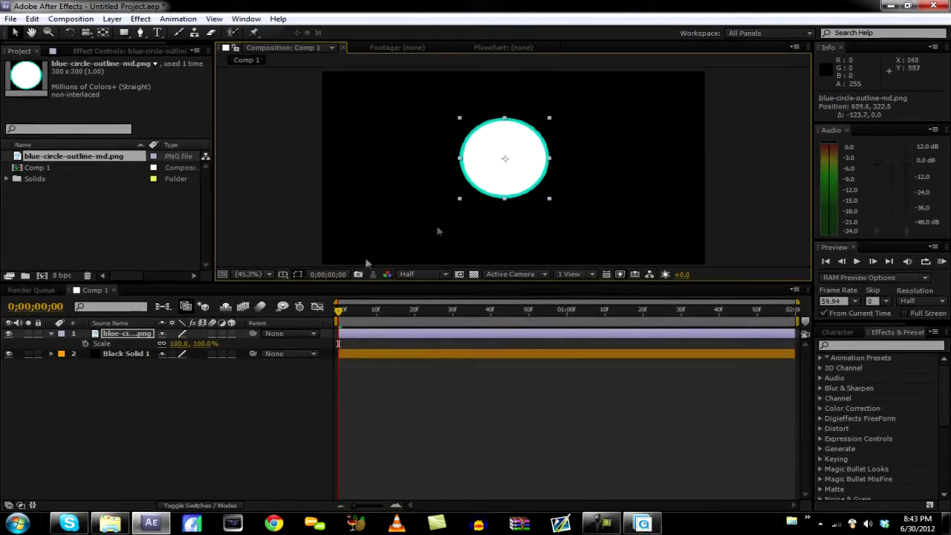
pyautogui.moveTo(180, 343)
pyautogui.mouseDown()
pyautogui.moveTo(214, 343)
pyautogui.moveTo(189, 344)
pyautogui.mouseUp()
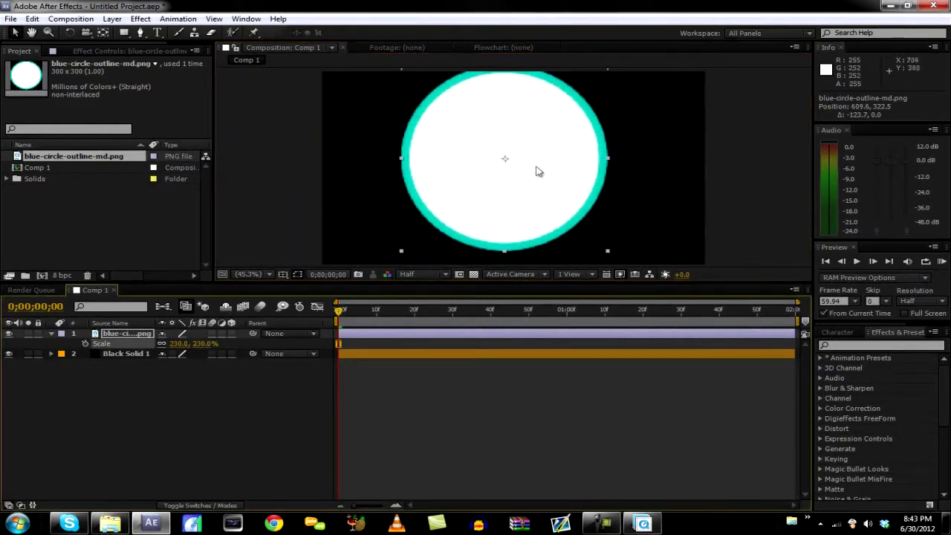
pyautogui.moveTo(536, 168); pyautogui.dragTo(549, 184)
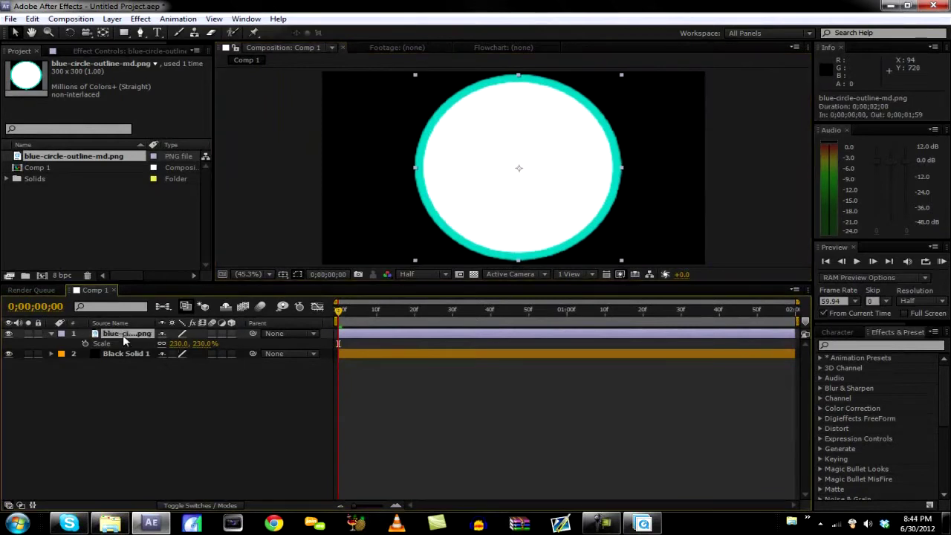
# Set the circle's Position to 0, 0, then drag it back to the comp centre.
pyautogui.press('p')
pyautogui.click(173, 344)
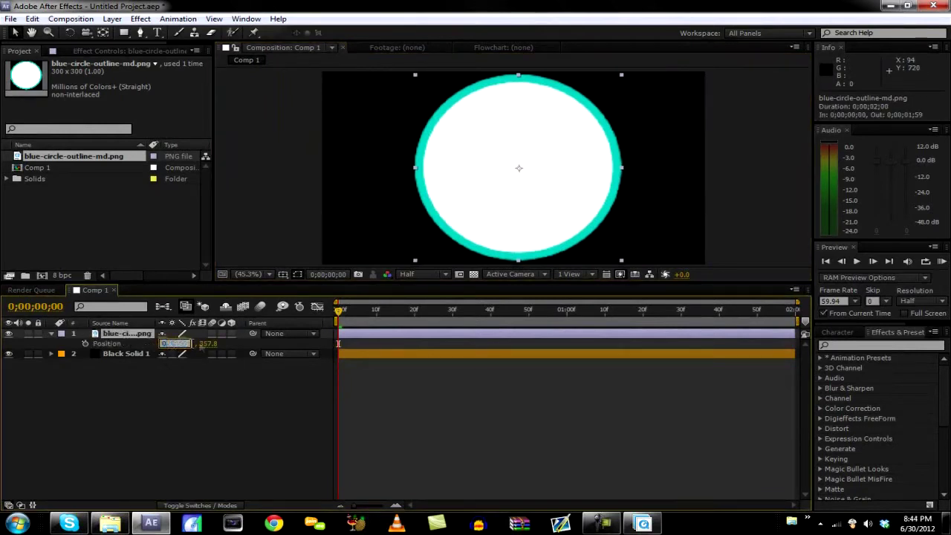
pyautogui.write('0')
pyautogui.press('Tab')
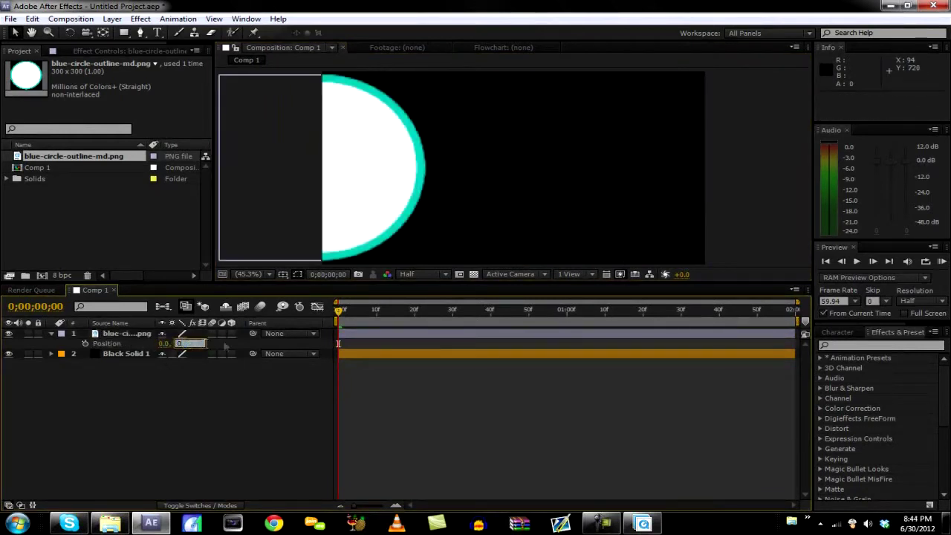
pyautogui.write('0')
pyautogui.press('Return')
pyautogui.moveTo(307, 91); pyautogui.dragTo(497, 192)
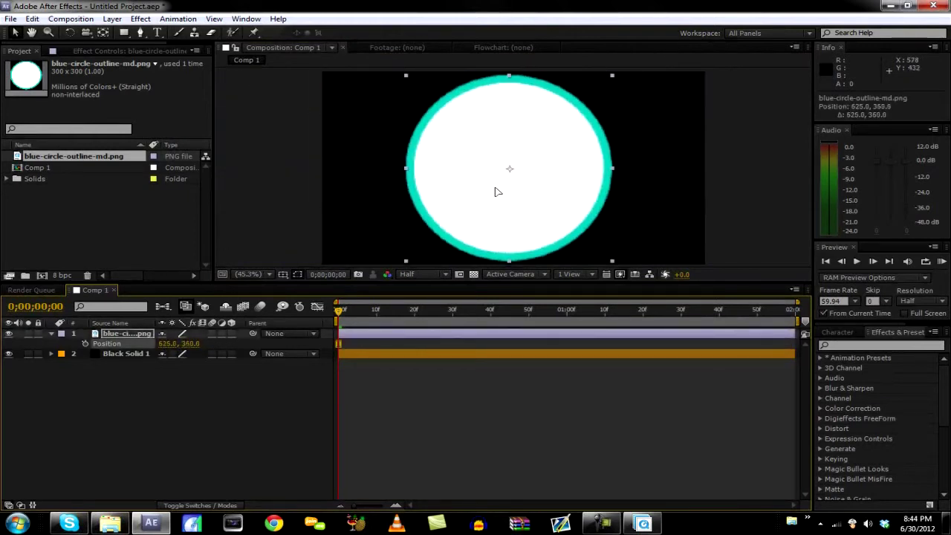
pyautogui.moveTo(497, 192); pyautogui.dragTo(498, 192)
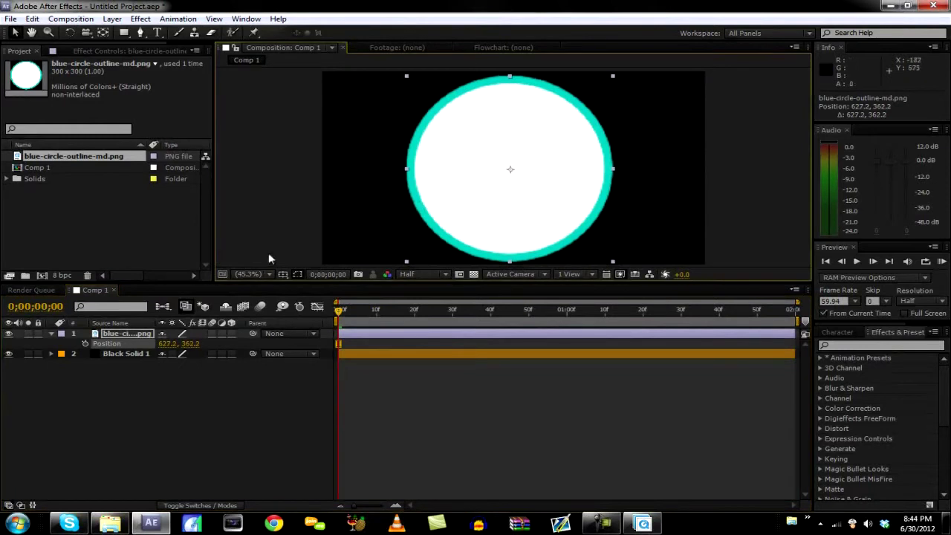
# Delete the circle layer and re-add blue-circle-outline-md from the Project panel.
pyautogui.click(283, 275)
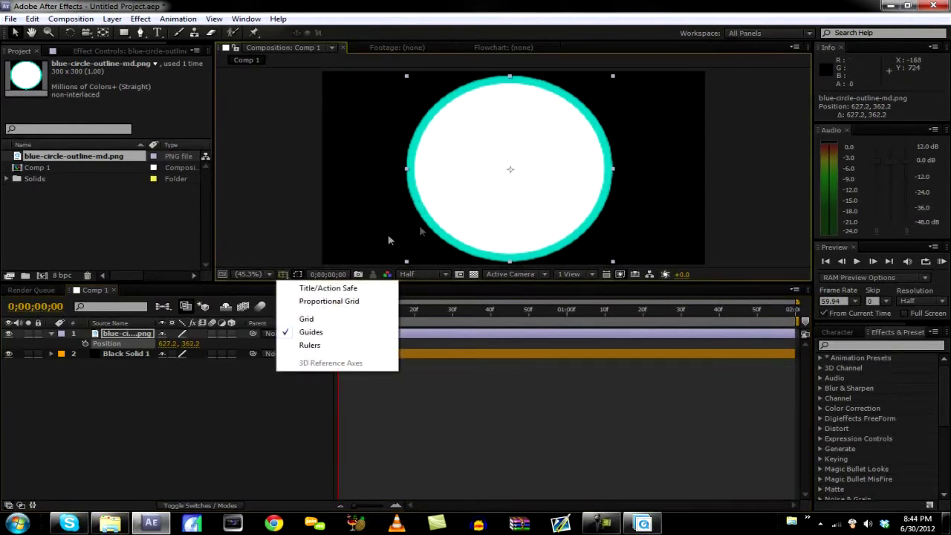
pyautogui.click(121, 335)
pyautogui.press('Delete')
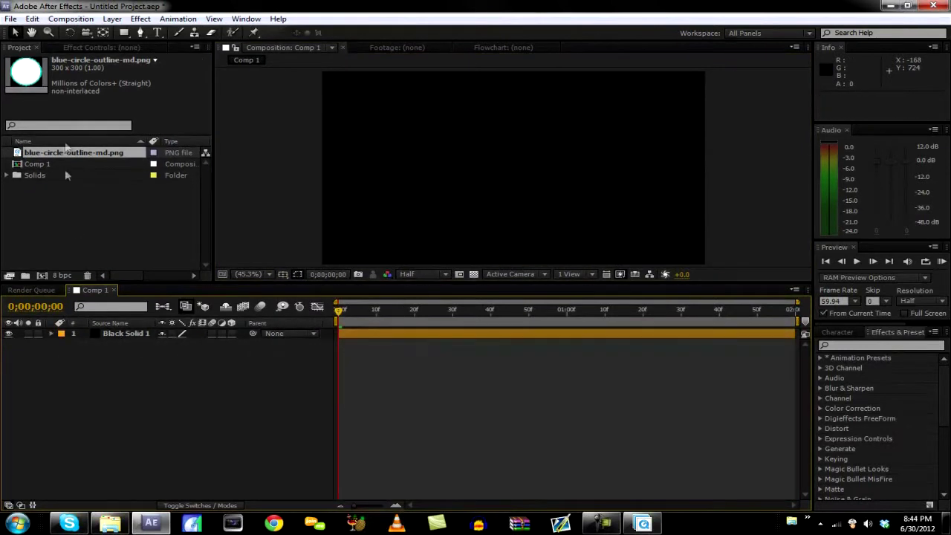
pyautogui.moveTo(65, 157); pyautogui.dragTo(98, 330)
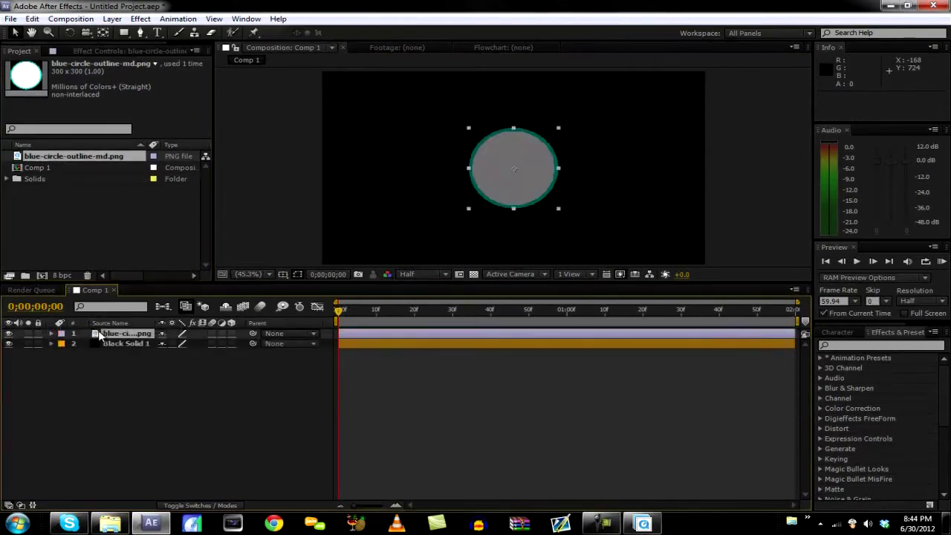
# Scale the new circle layer to 230% and start adjusting its rotation.
pyautogui.press('s')
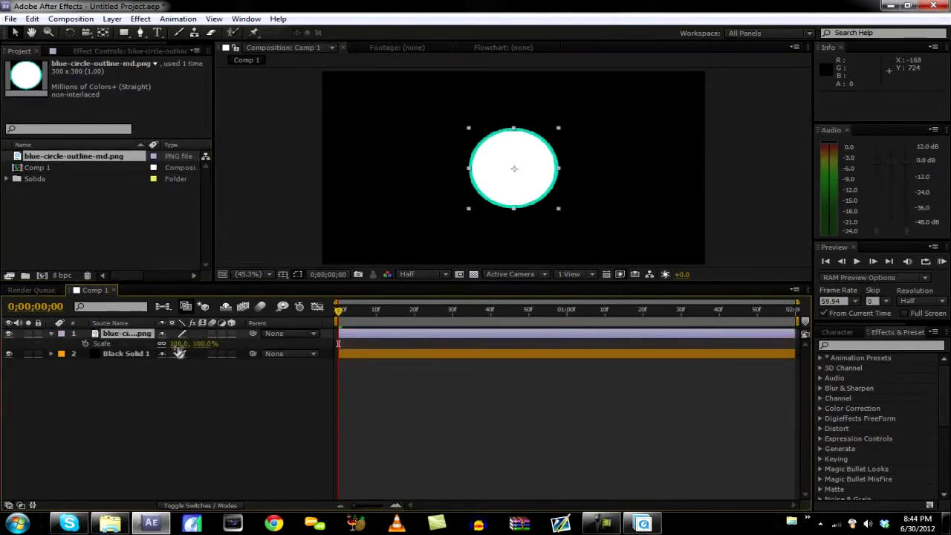
pyautogui.moveTo(179, 347); pyautogui.dragTo(186, 343)
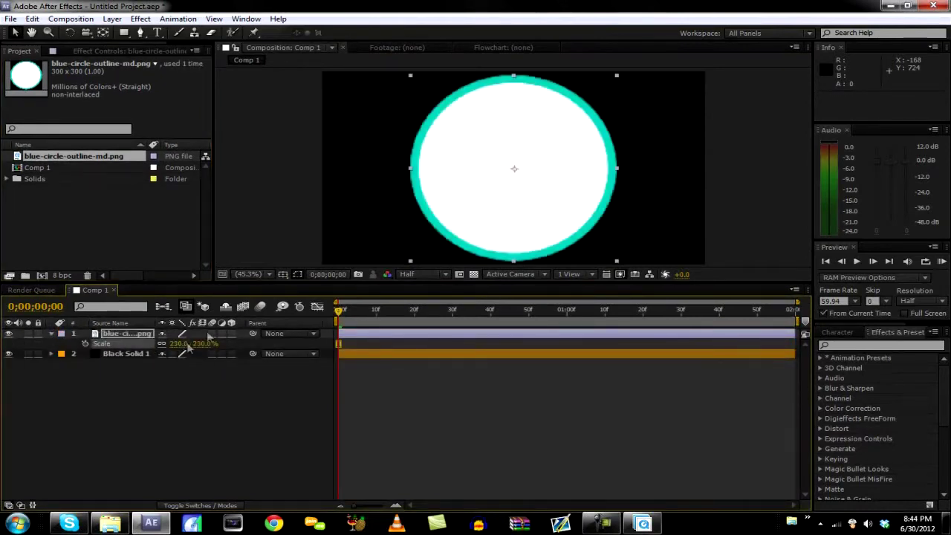
pyautogui.click(205, 394)
pyautogui.click(131, 333)
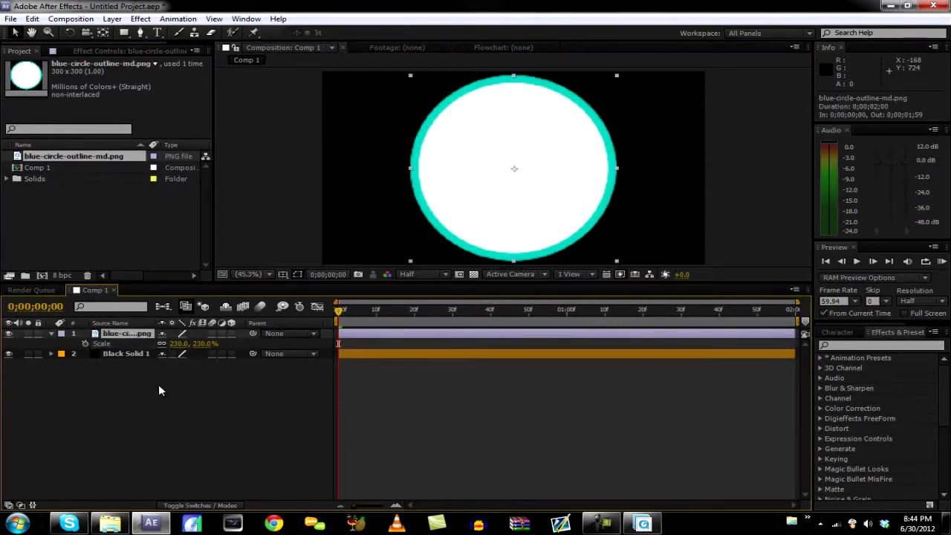
pyautogui.press('r')
pyautogui.moveTo(179, 344); pyautogui.dragTo(193, 369)
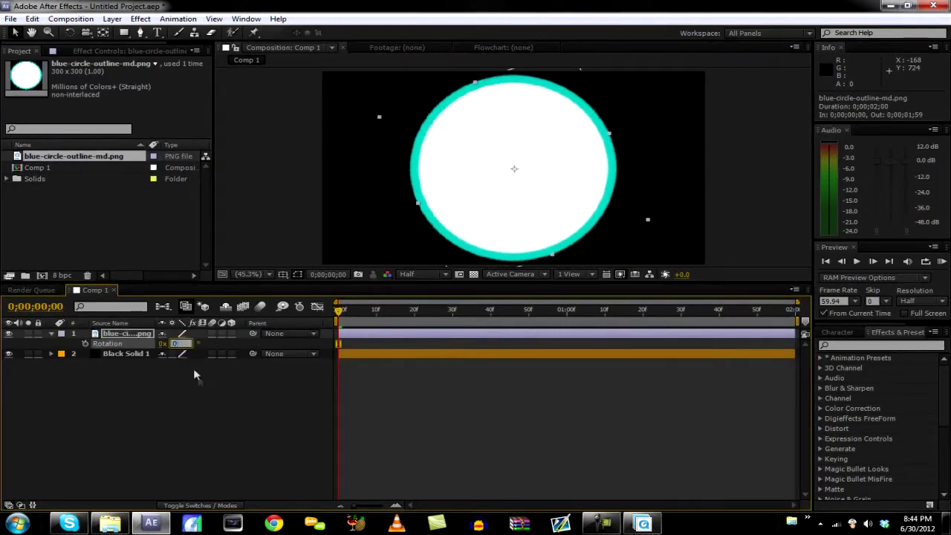
# Reset the circle's rotation to 0° and apply Color Key to the layer.
pyautogui.click(211, 386)
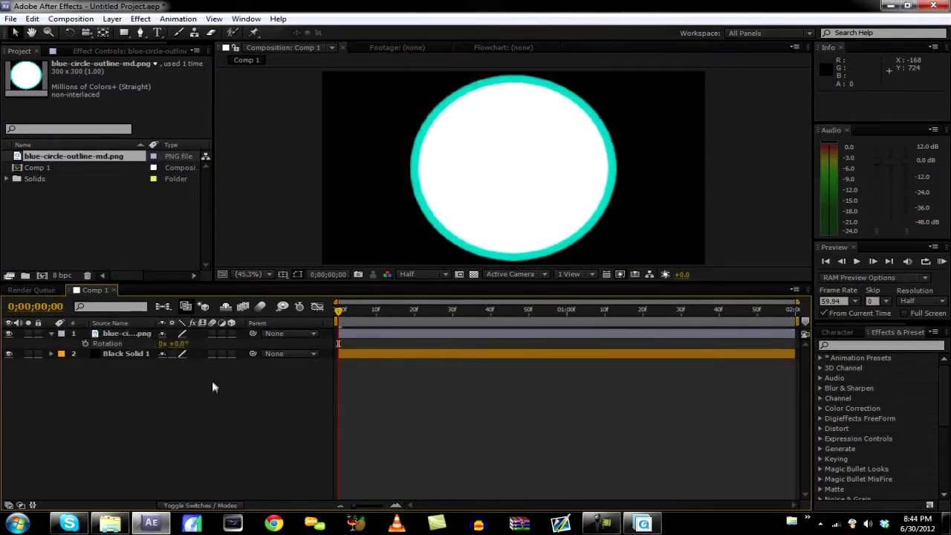
pyautogui.click(895, 343)
pyautogui.write('ci')
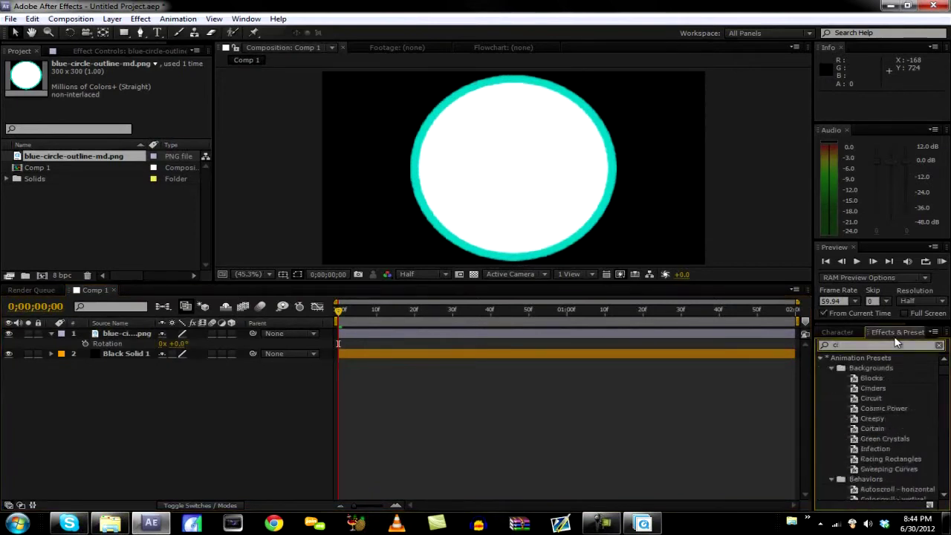
pyautogui.write('lor k')
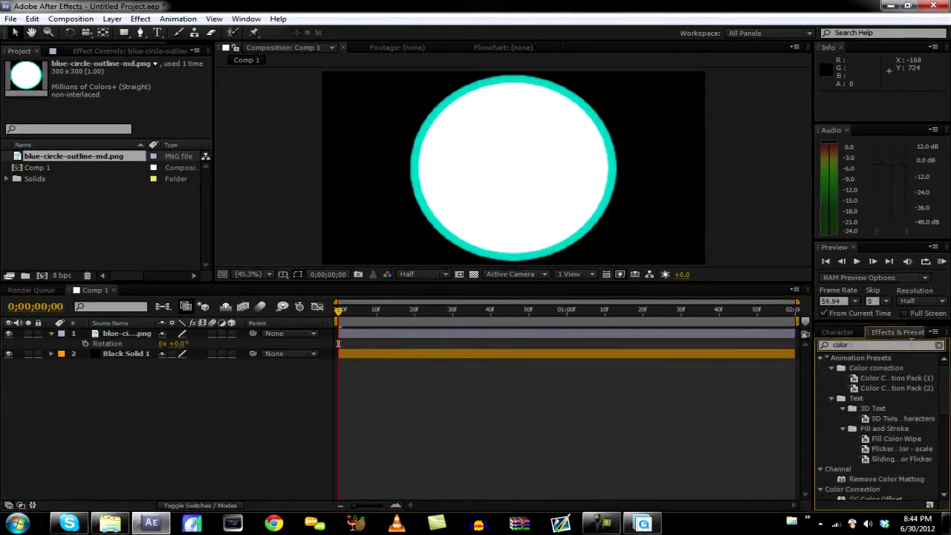
pyautogui.moveTo(872, 365); pyautogui.dragTo(677, 336)
# Key out the white fill with Color Tolerance 84 and Edge Feather 1.6.
pyautogui.click(140, 82)
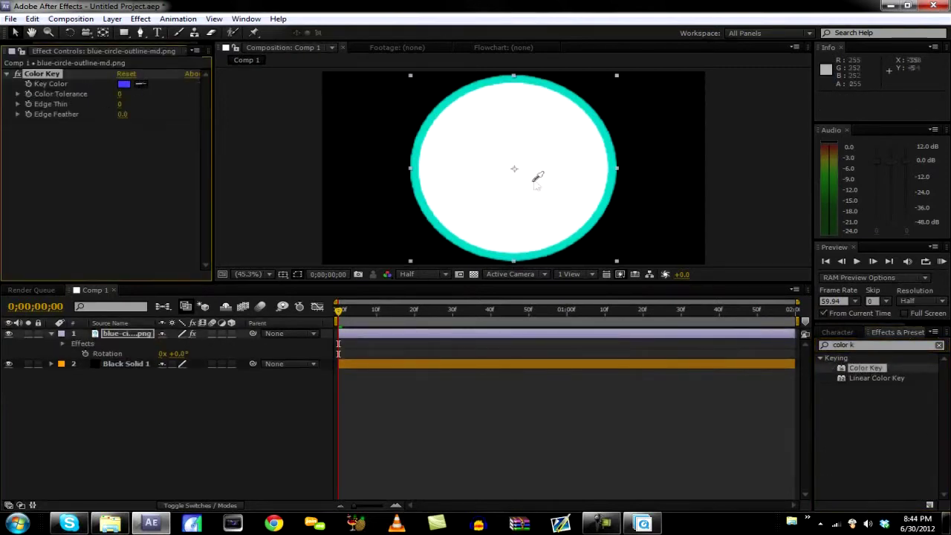
pyautogui.click(532, 187)
pyautogui.moveTo(119, 99); pyautogui.dragTo(167, 95)
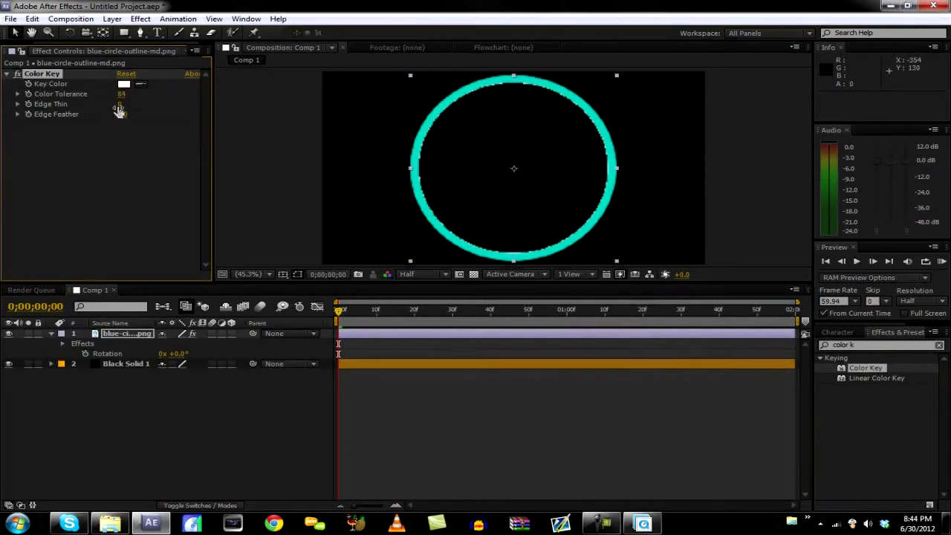
pyautogui.moveTo(122, 115); pyautogui.dragTo(146, 116)
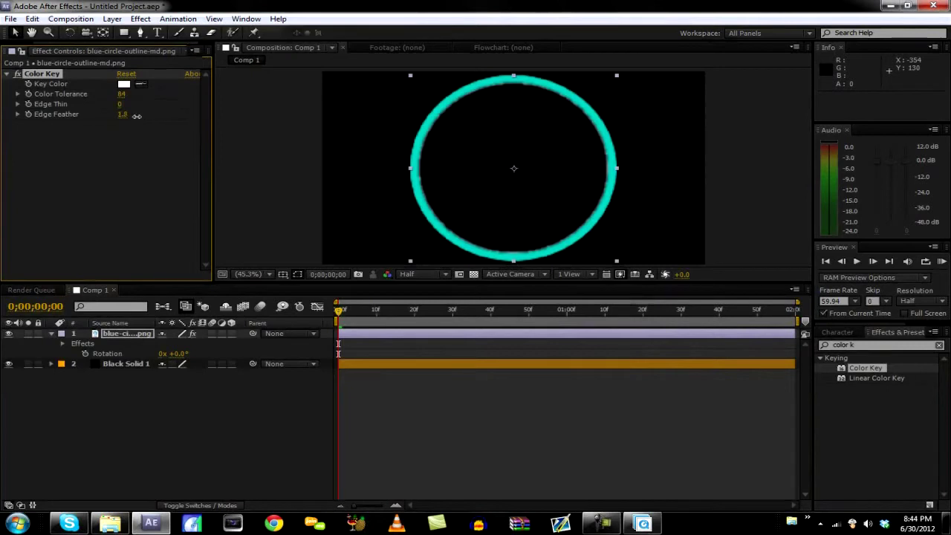
pyautogui.click(852, 344)
# Apply a Fill effect with a soft pinkish-red colour and collapse both effects.
pyautogui.write('fill')
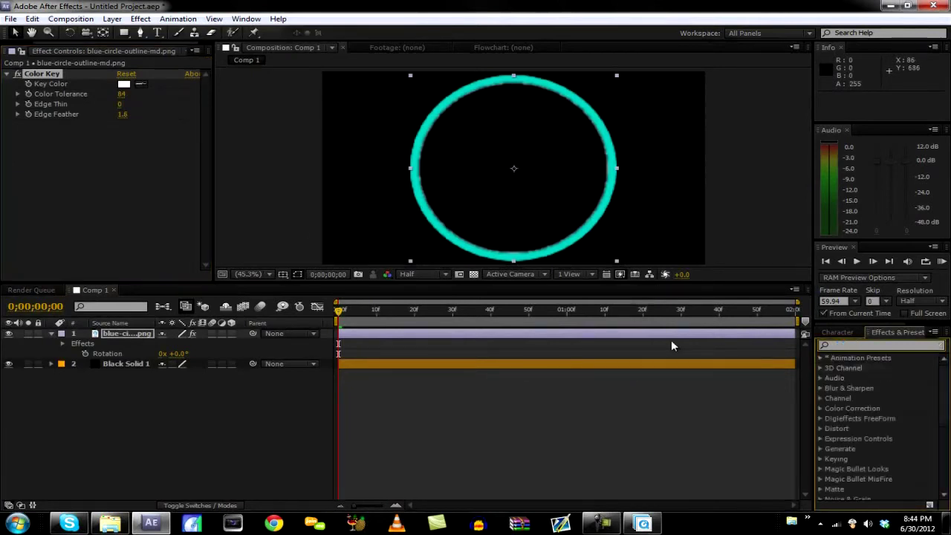
pyautogui.moveTo(853, 419); pyautogui.dragTo(646, 334)
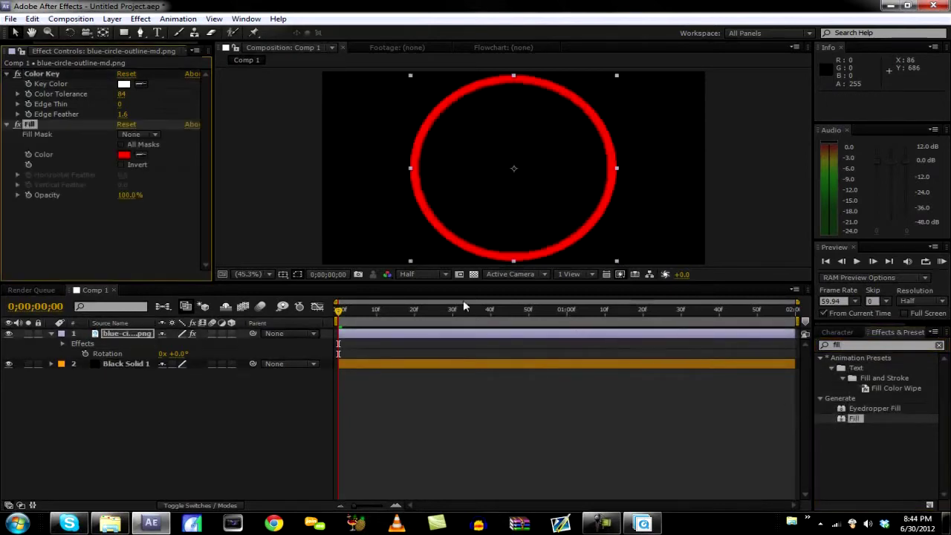
pyautogui.click(124, 155)
pyautogui.click(202, 254)
pyautogui.moveTo(203, 254)
pyautogui.mouseDown()
pyautogui.moveTo(197, 248)
pyautogui.moveTo(217, 252)
pyautogui.mouseUp()
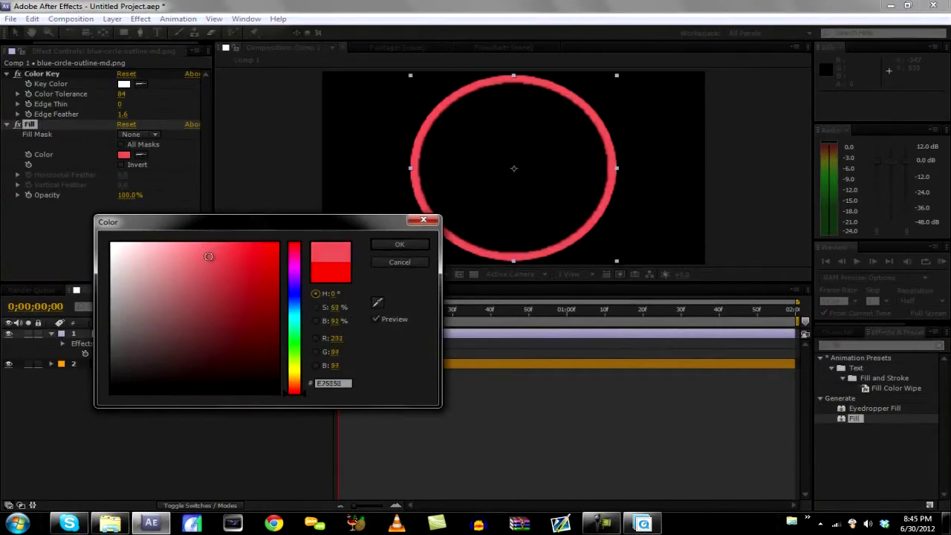
pyautogui.click(417, 243)
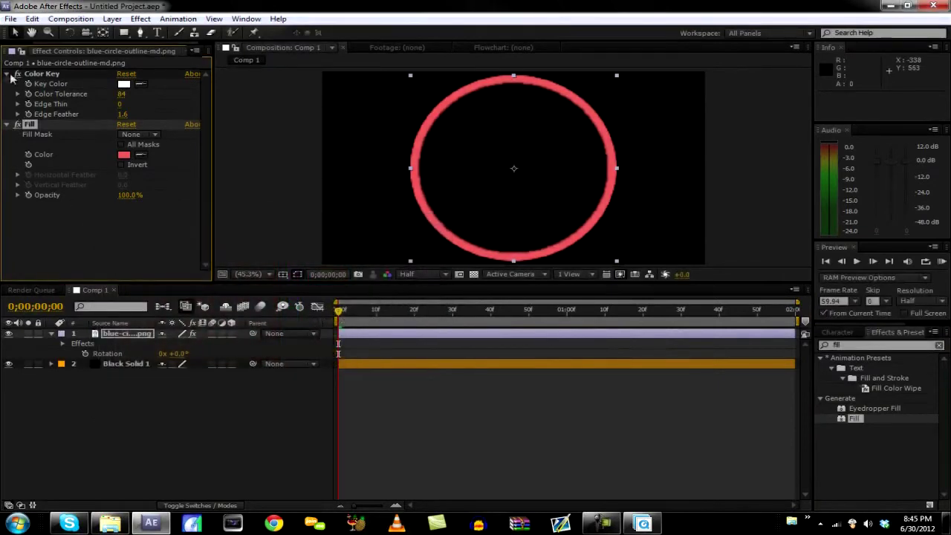
pyautogui.click(7, 74)
pyautogui.click(8, 84)
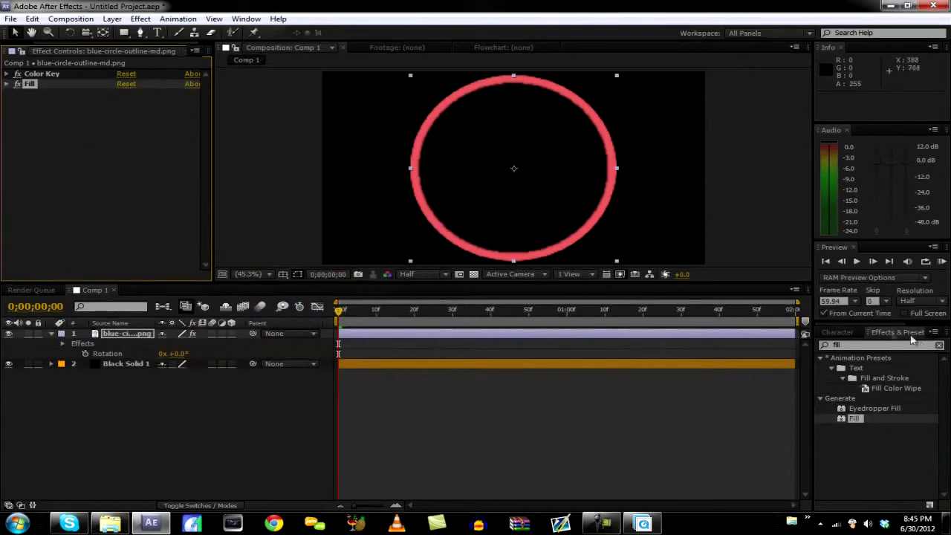
# Find Trapcode Starglow and apply it to the ring layer.
pyautogui.click(885, 341)
pyautogui.press('BackSpace')
pyautogui.write('sta')
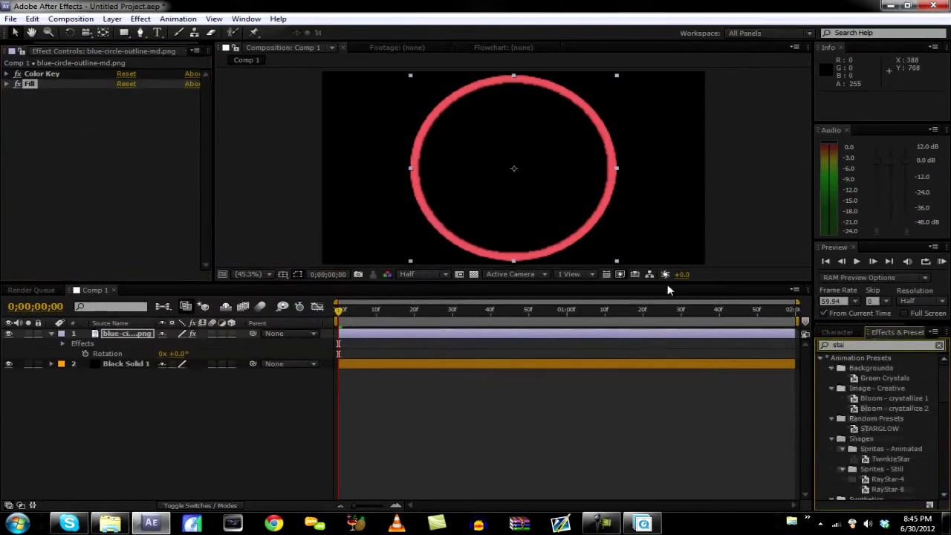
pyautogui.write('r g')
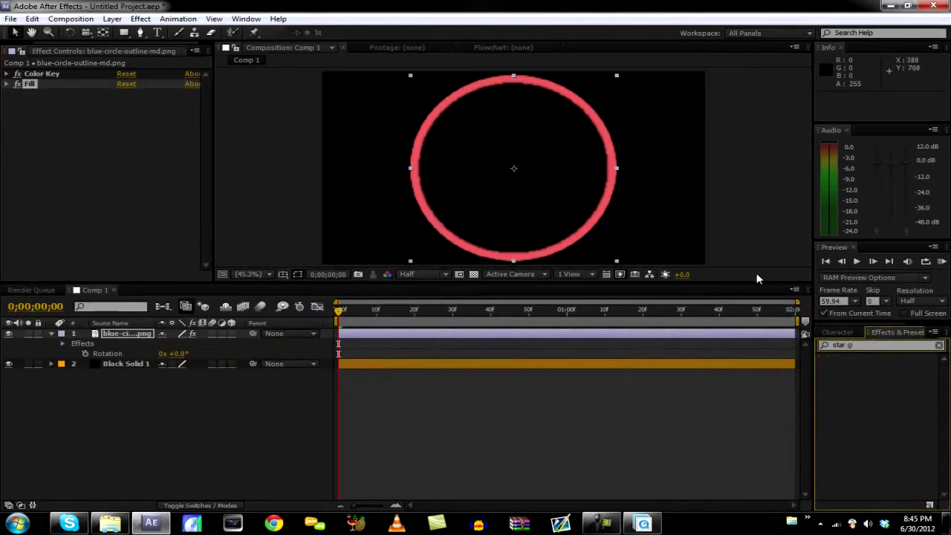
pyautogui.press('BackSpace')
pyautogui.press('BackSpace')
pyautogui.write('glo')
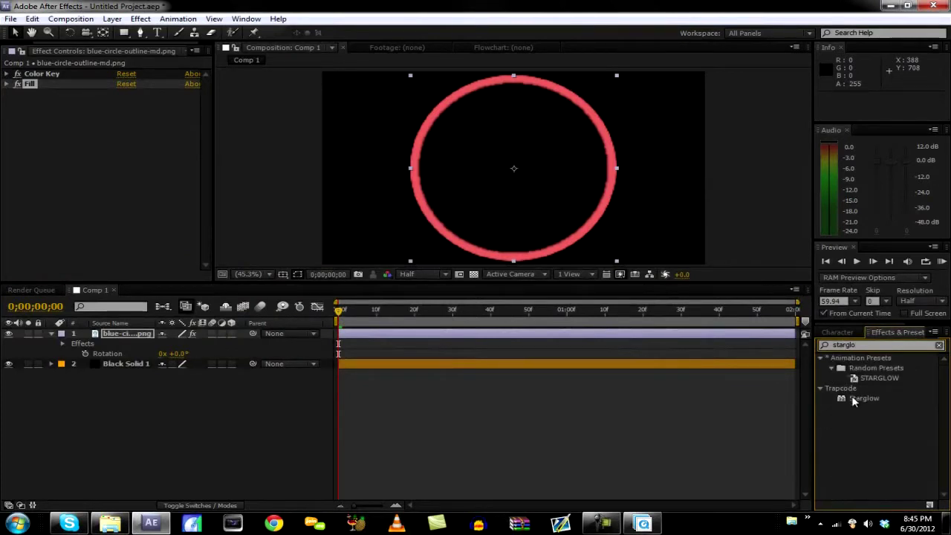
pyautogui.moveTo(853, 401); pyautogui.dragTo(616, 337)
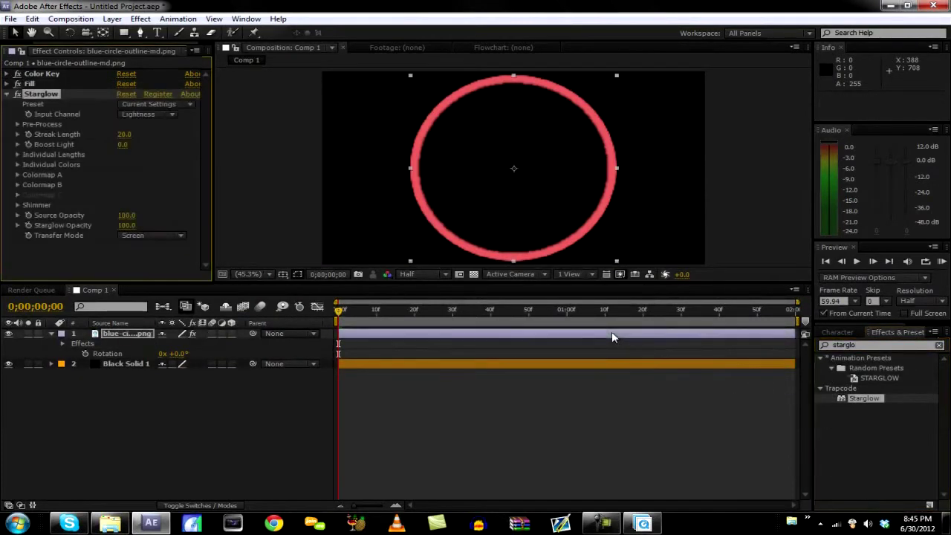
# Set Starglow's Colormap A preset to Aura and its Input Channel to Red.
pyautogui.click(17, 174)
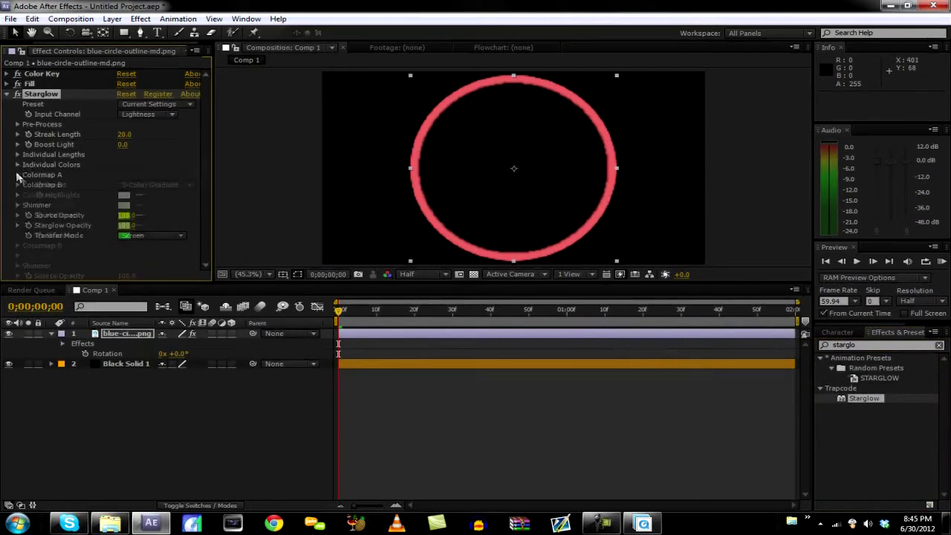
pyautogui.click(136, 185)
pyautogui.click(181, 275)
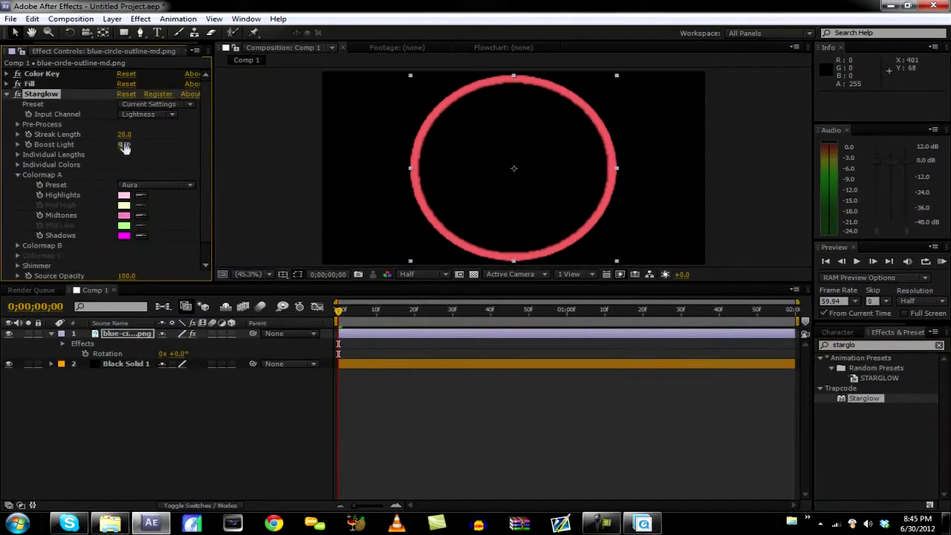
pyautogui.moveTo(154, 146); pyautogui.dragTo(147, 136)
pyautogui.click(149, 115)
pyautogui.click(152, 171)
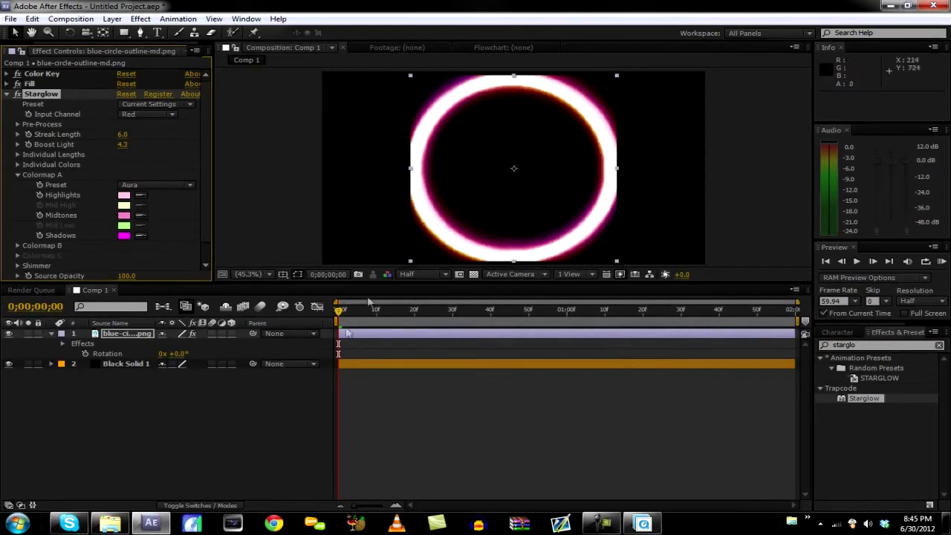
# Set Starglow Streak Length to 1.0 and Boost Light to 1.8, undoing an accidental scale.
pyautogui.moveTo(410, 261); pyautogui.dragTo(398, 261)
pyautogui.hotkey('ctrl', 'z')
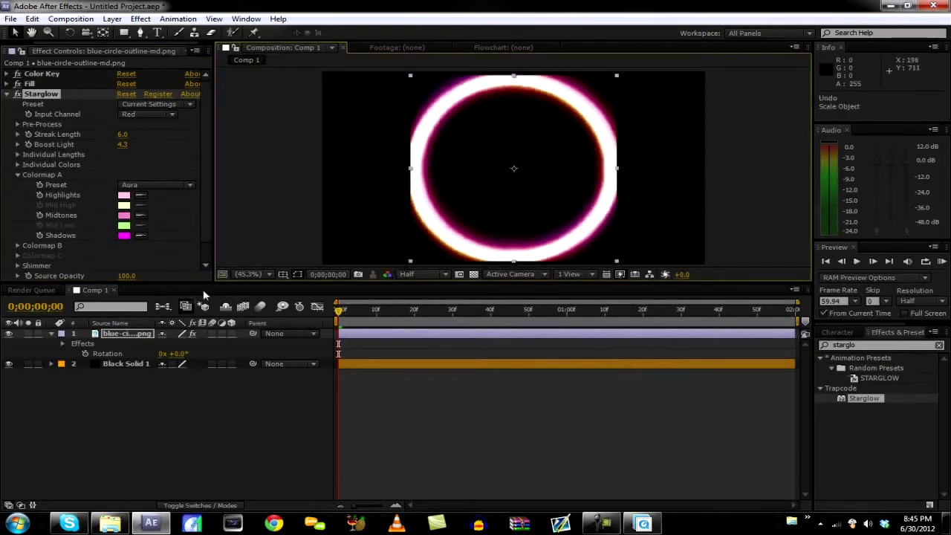
pyautogui.moveTo(124, 139); pyautogui.dragTo(116, 139)
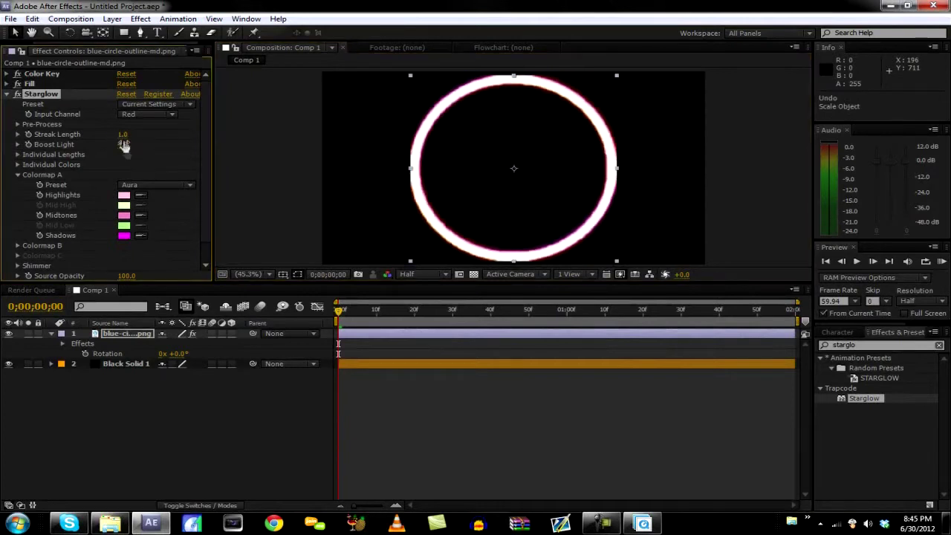
pyautogui.moveTo(119, 144); pyautogui.dragTo(118, 146)
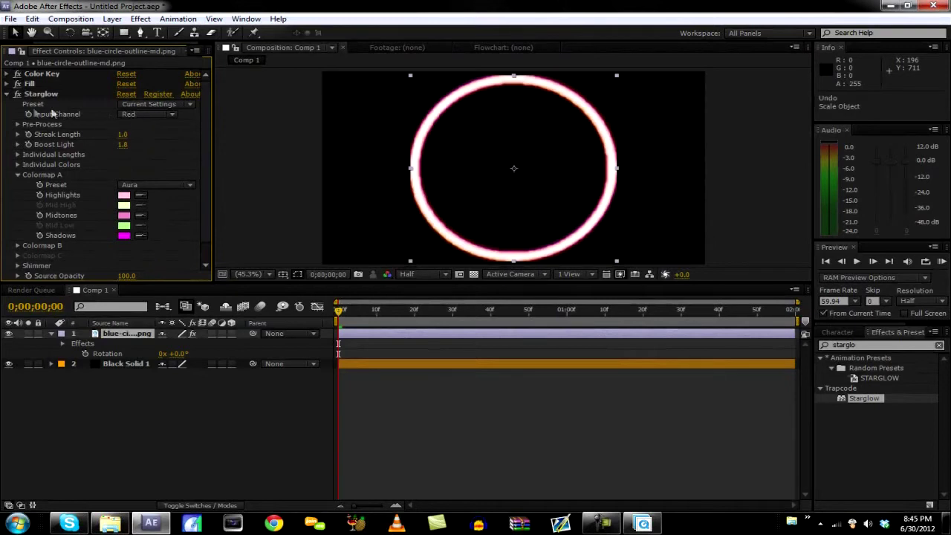
pyautogui.click(7, 94)
pyautogui.click(178, 429)
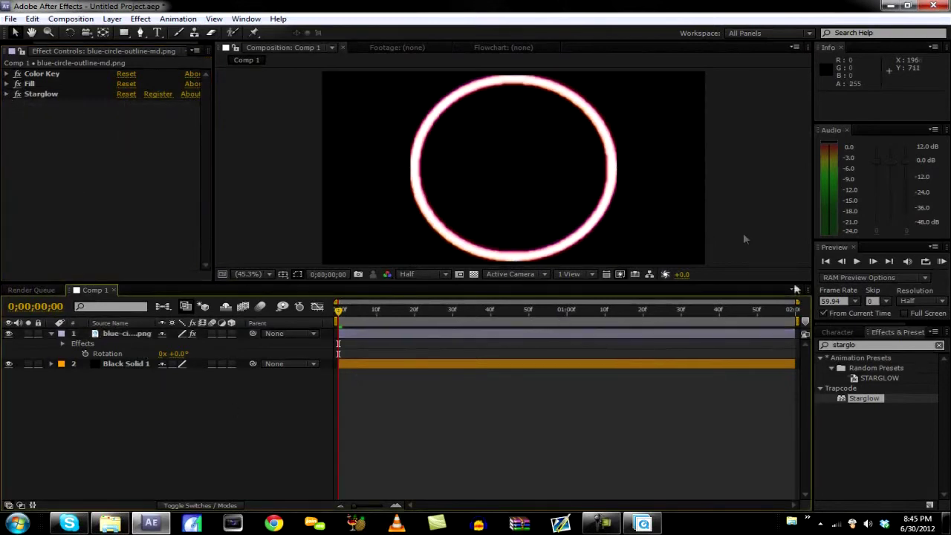
pyautogui.click(140, 336)
# Collapse Colormap A and set Starglow's Colormap B preset to Aura.
pyautogui.click(4, 104)
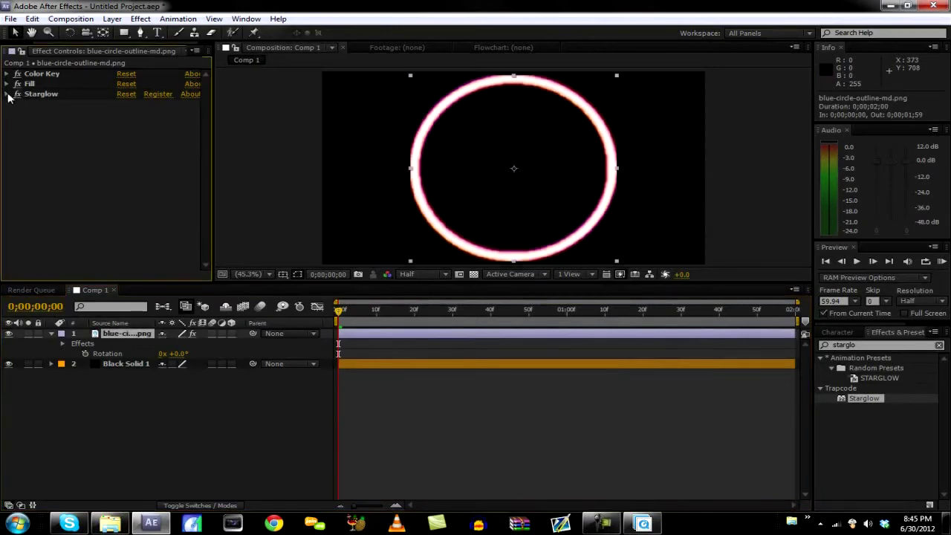
pyautogui.click(9, 94)
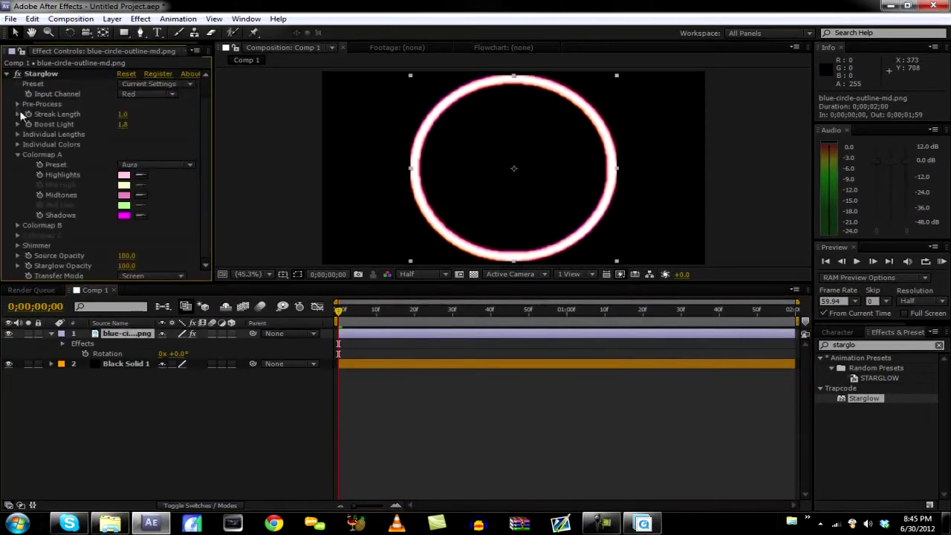
pyautogui.click(19, 156)
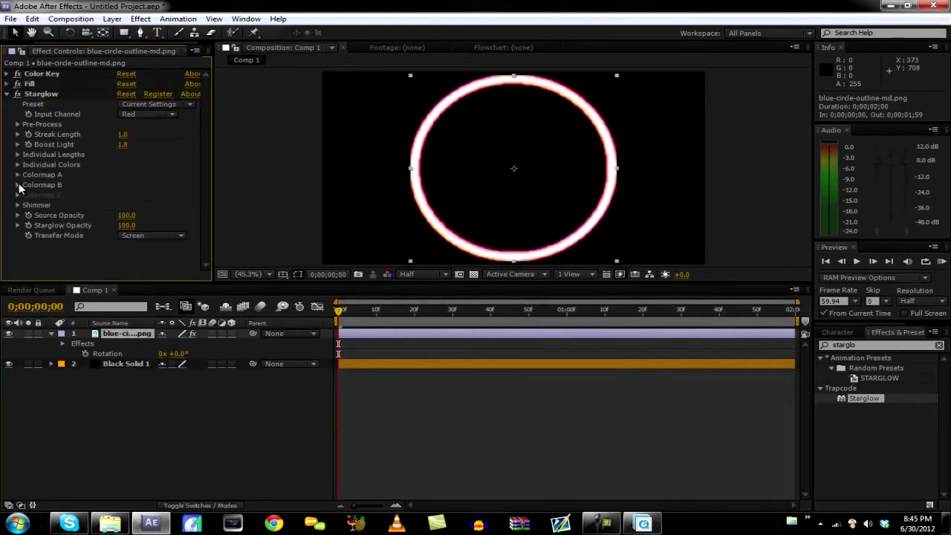
pyautogui.click(18, 185)
pyautogui.click(143, 195)
pyautogui.click(173, 279)
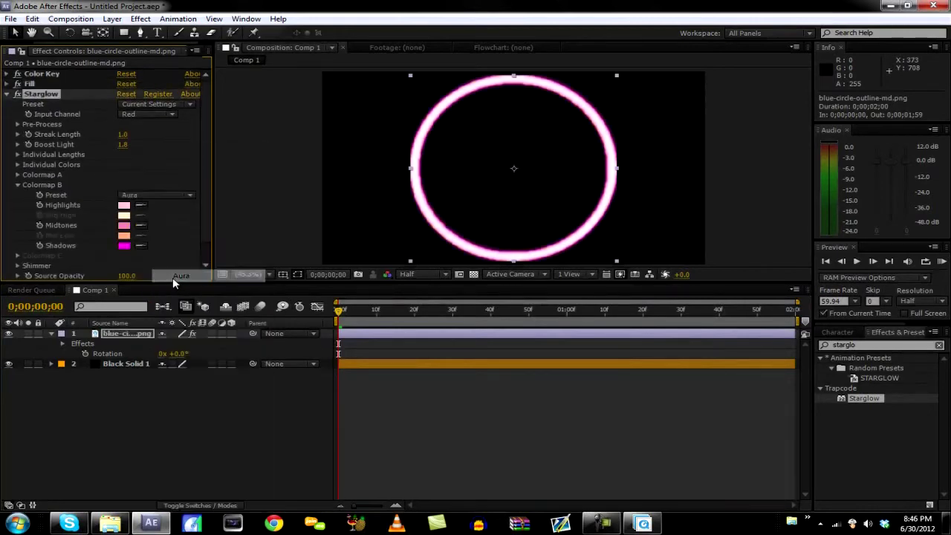
# Set Colormap B midtones to EB8080 and shadows to red FF0000.
pyautogui.click(124, 225)
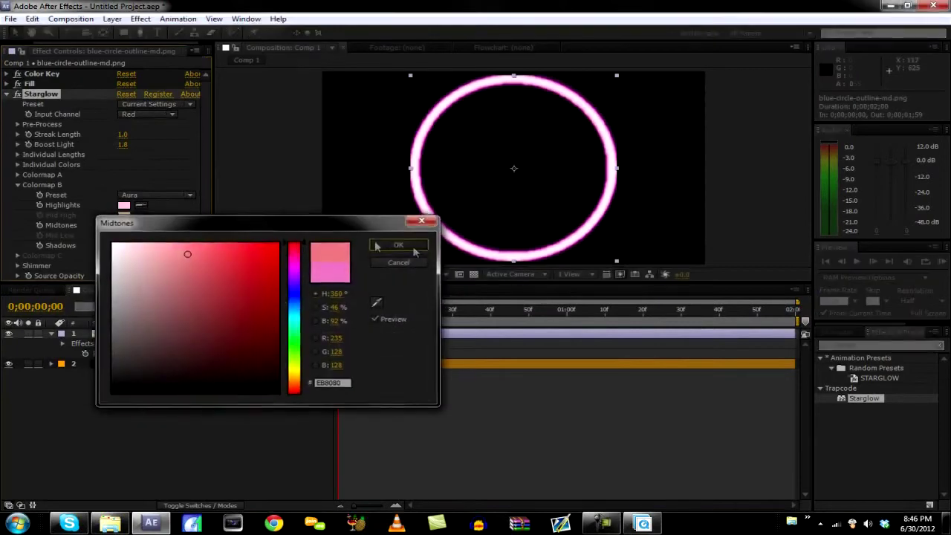
pyautogui.click(399, 245)
pyautogui.click(125, 245)
pyautogui.click(295, 260)
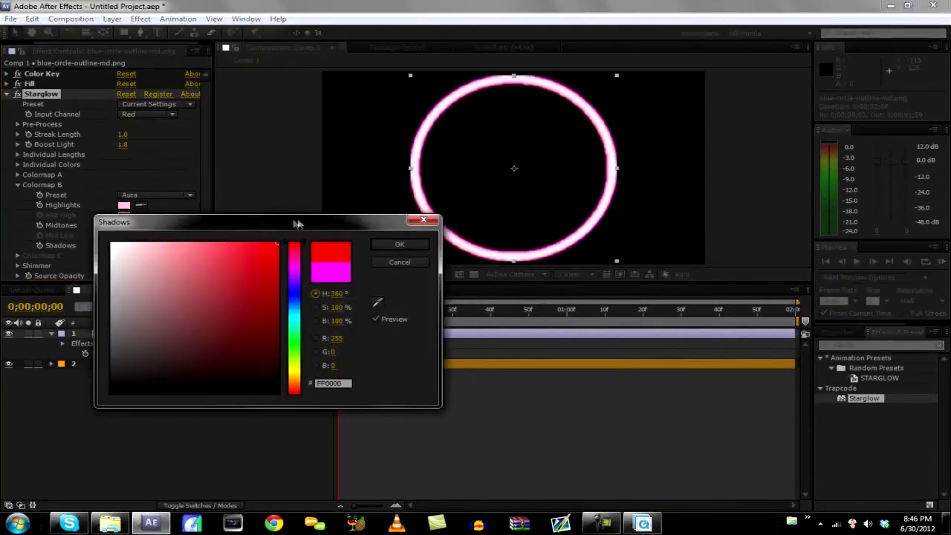
pyautogui.click(399, 245)
pyautogui.click(267, 415)
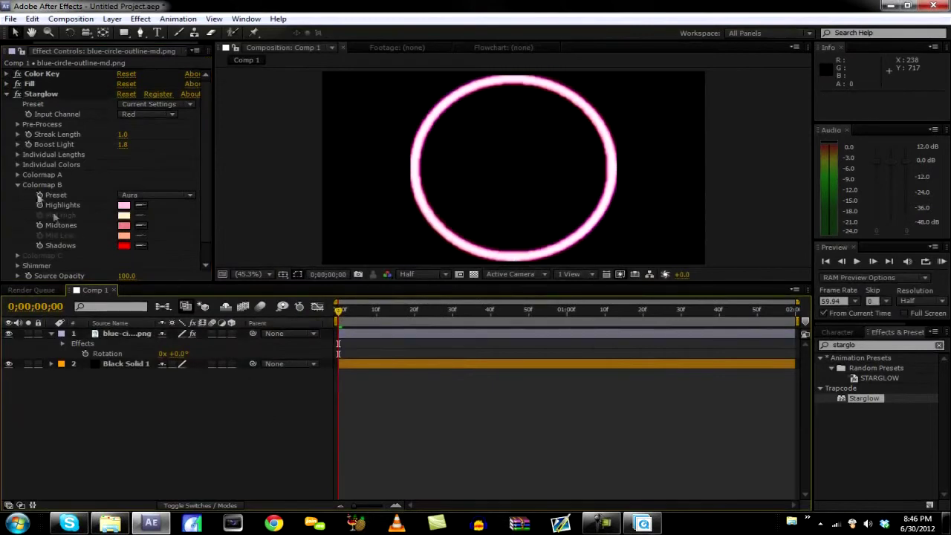
pyautogui.click(9, 95)
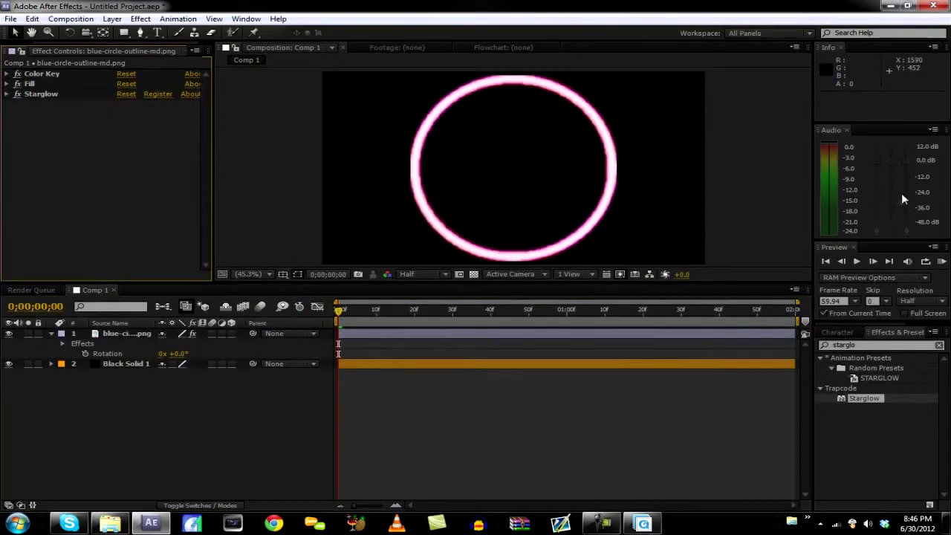
# Find Trapcode Particular and apply it to the ring layer, then remove it.
pyautogui.click(52, 335)
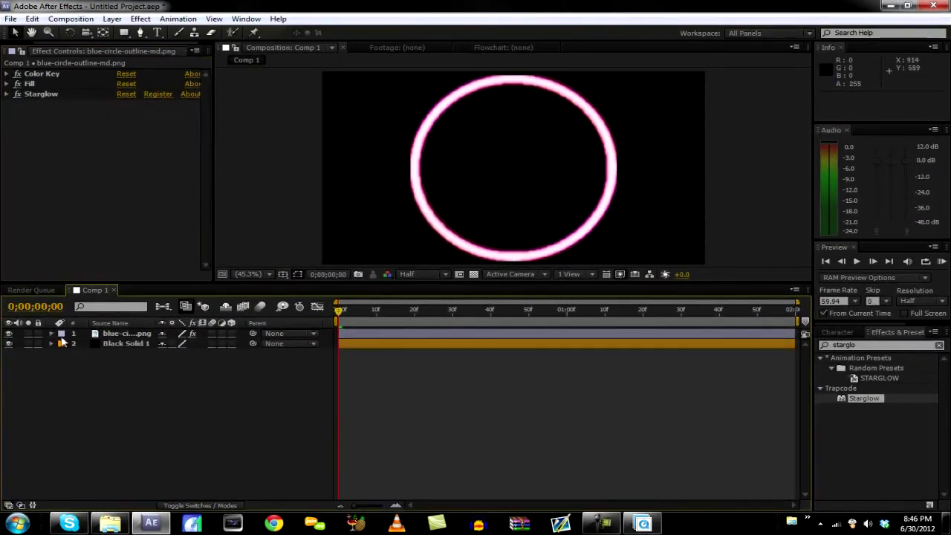
pyautogui.click(99, 335)
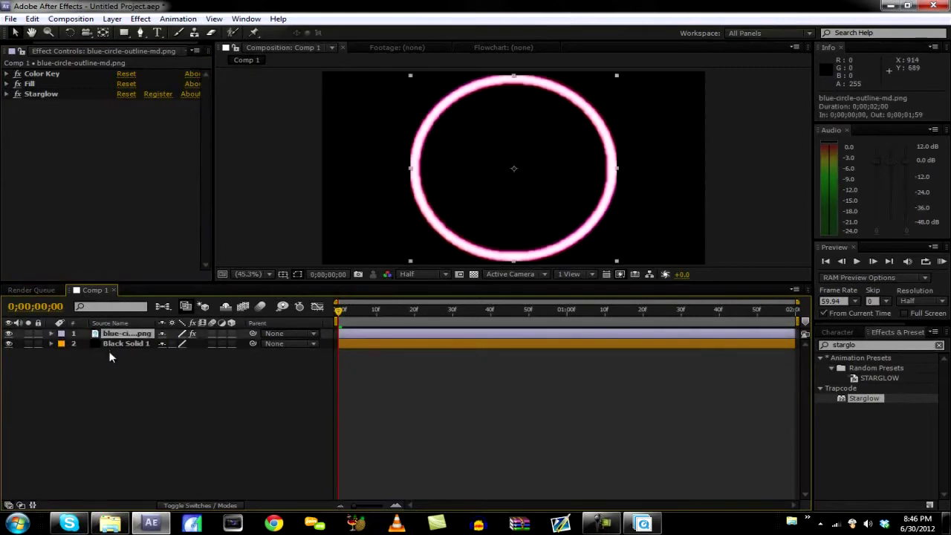
pyautogui.click(865, 361)
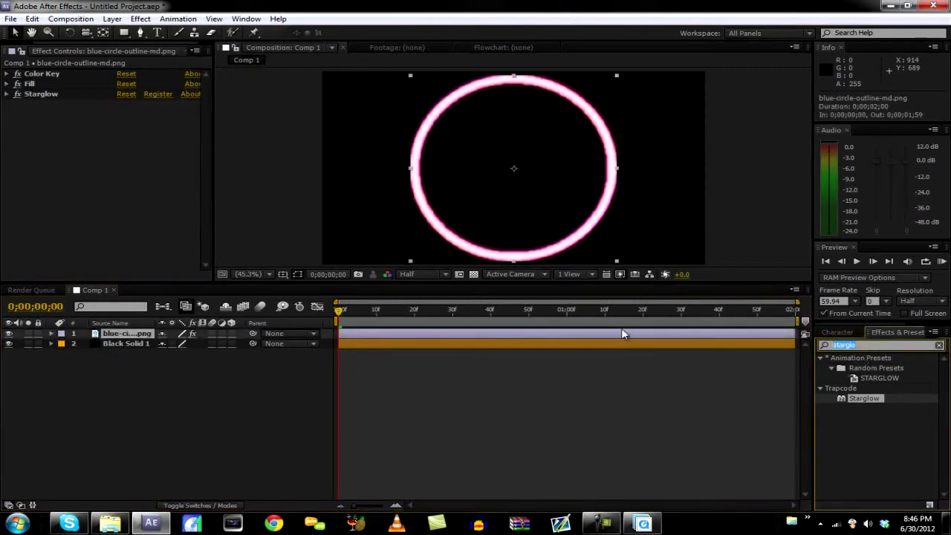
pyautogui.write('particl')
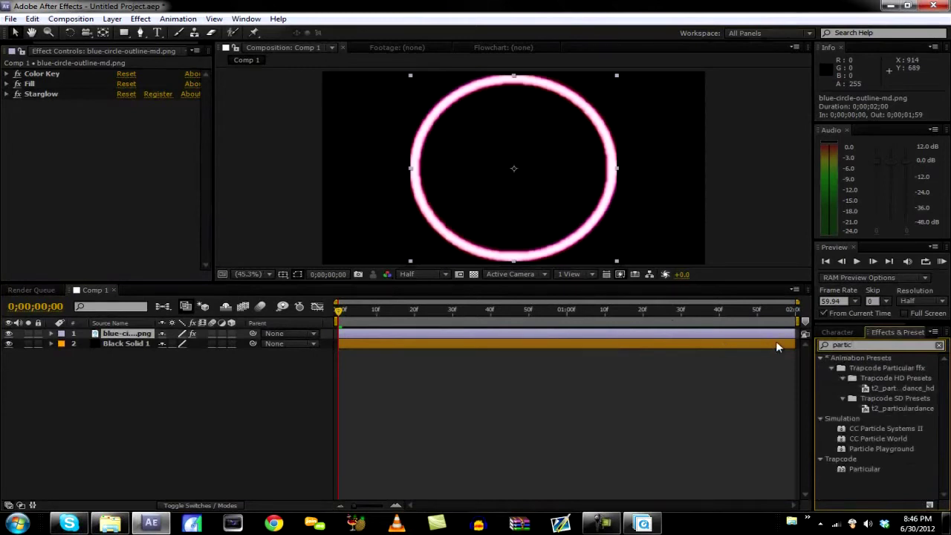
pyautogui.moveTo(866, 466); pyautogui.dragTo(149, 335)
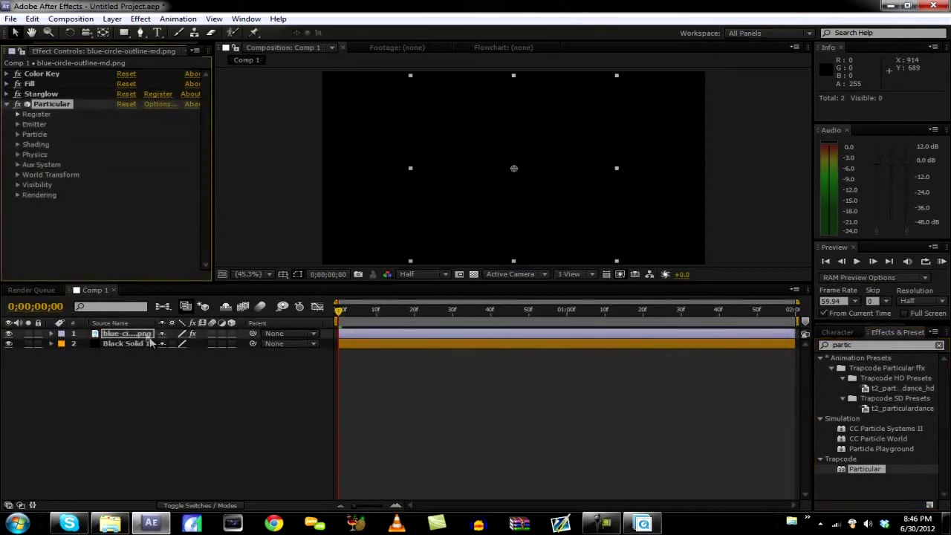
pyautogui.press('Delete')
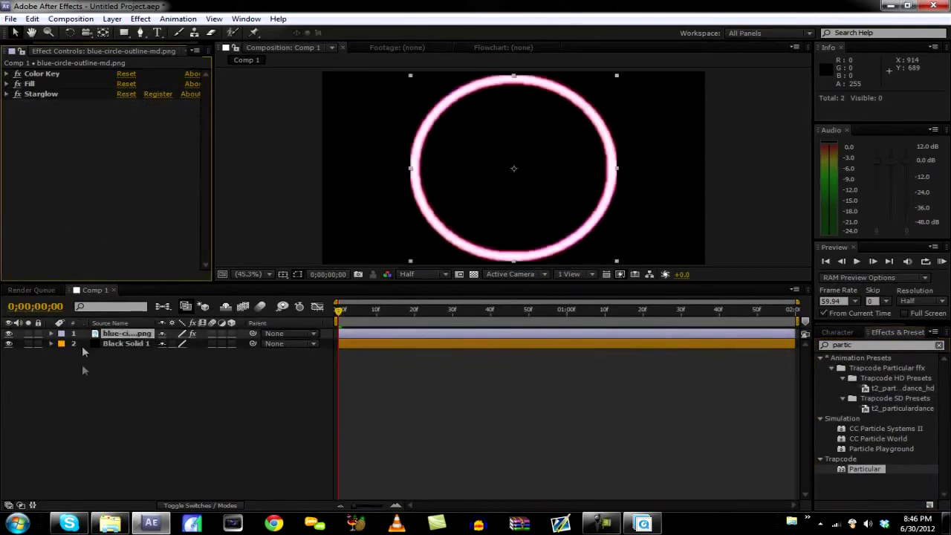
# Create Black Solid 2 with Particular and scrub forward to see particles emit.
pyautogui.hotkey('ctrl', 'y')
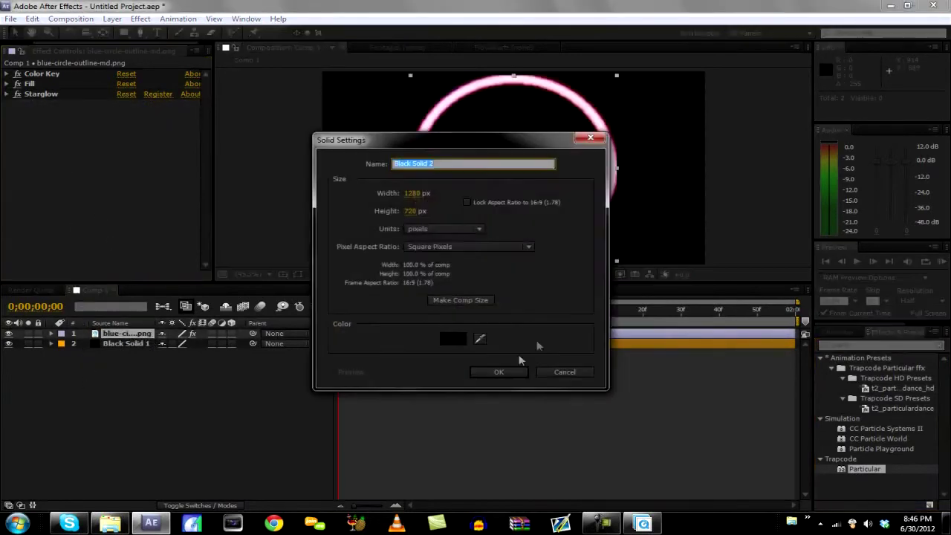
pyautogui.click(498, 371)
pyautogui.moveTo(864, 468); pyautogui.dragTo(571, 335)
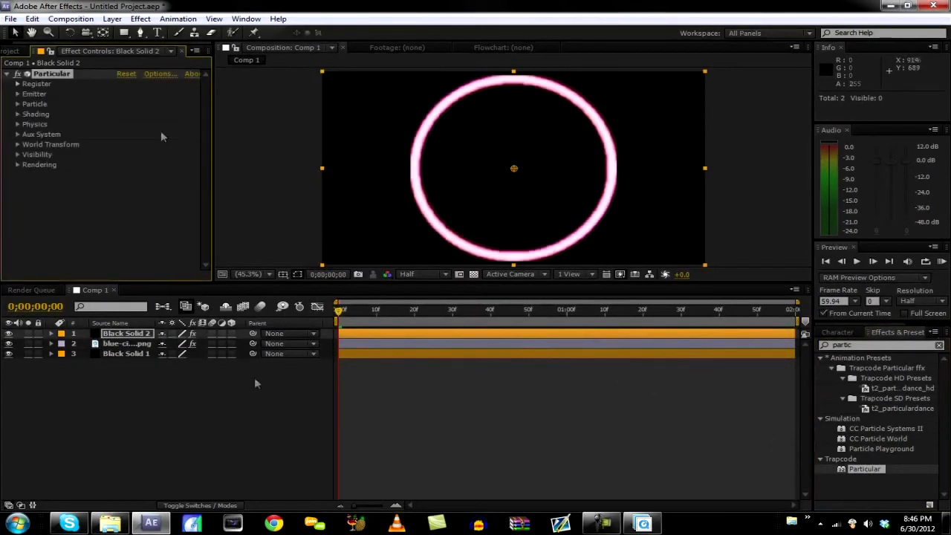
pyautogui.moveTo(343, 327); pyautogui.dragTo(472, 327)
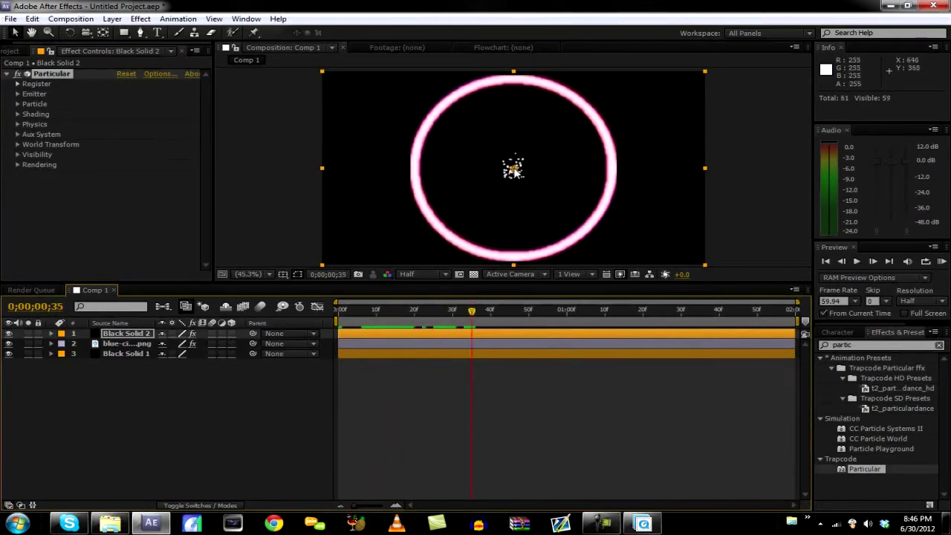
# Shift the emitter off the ring's centre and set its Position Z to -100.
pyautogui.moveTo(513, 168); pyautogui.dragTo(557, 186)
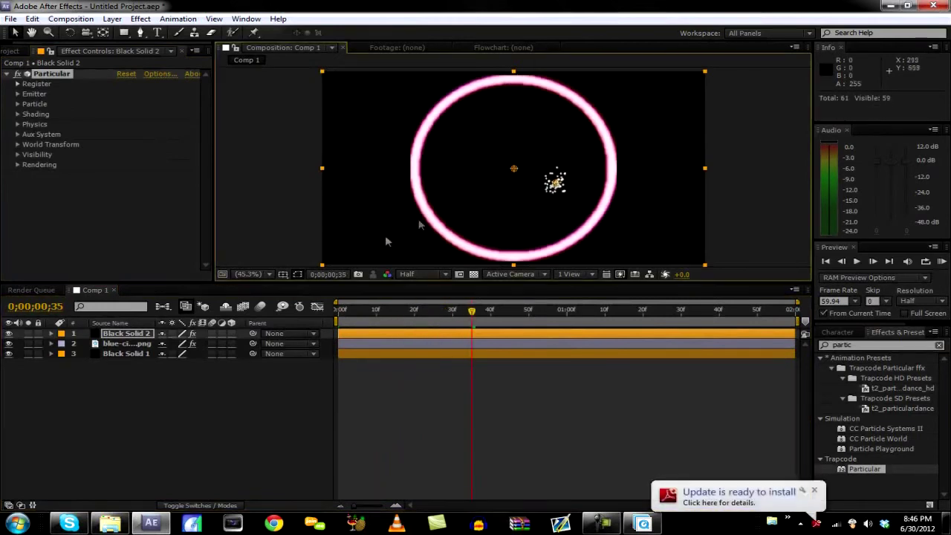
pyautogui.click(18, 94)
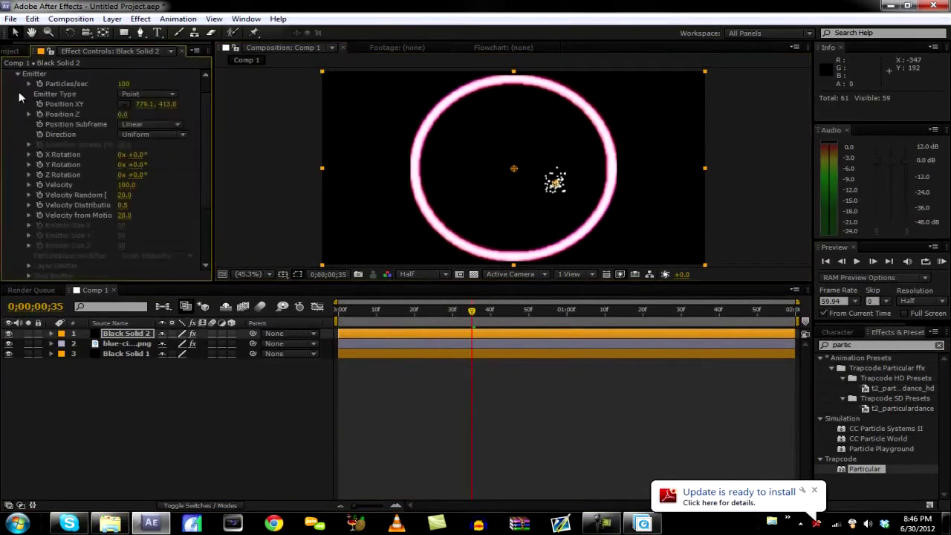
pyautogui.click(122, 114)
pyautogui.write('-100')
pyautogui.press('Return')
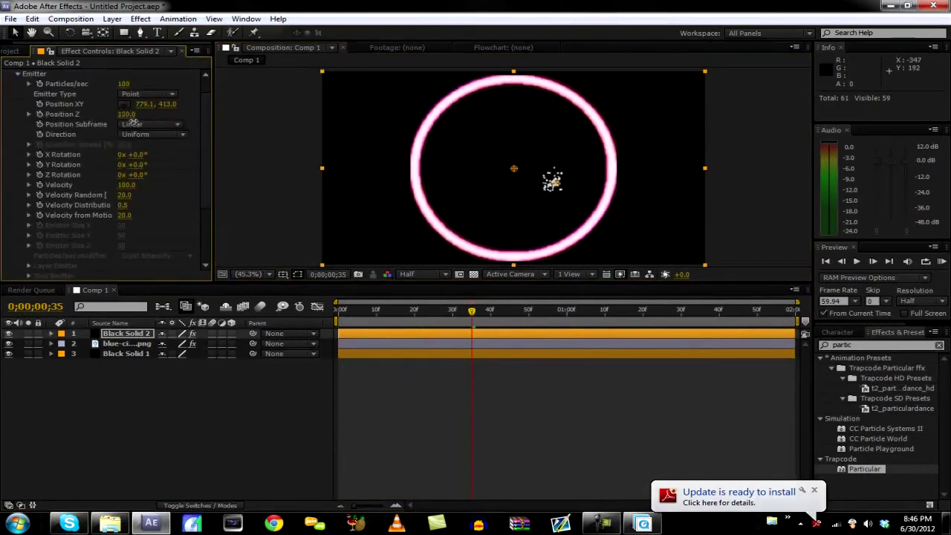
# Tilt the emitter's X Rotation to 53°, set Velocity Random 100 and 50 particles/sec.
pyautogui.moveTo(128, 154); pyautogui.dragTo(153, 185)
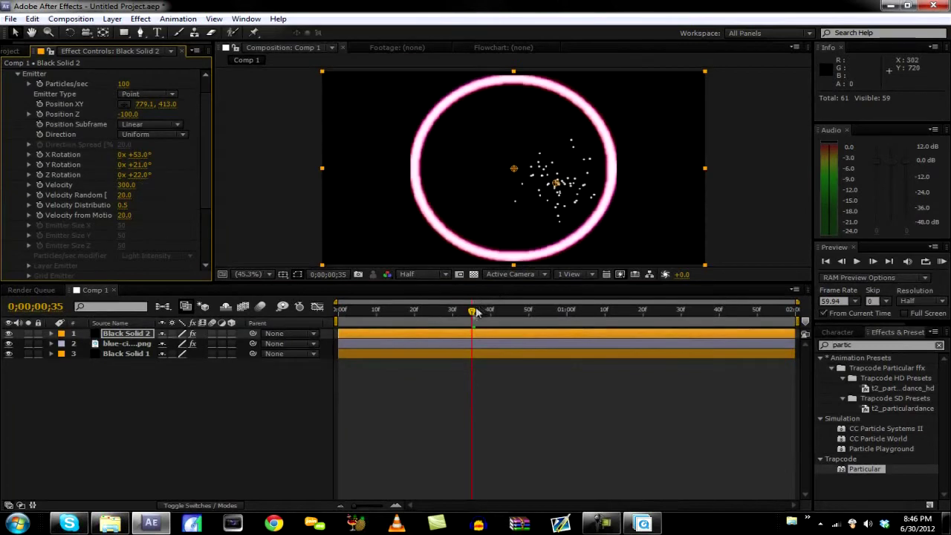
pyautogui.moveTo(473, 309); pyautogui.dragTo(499, 335)
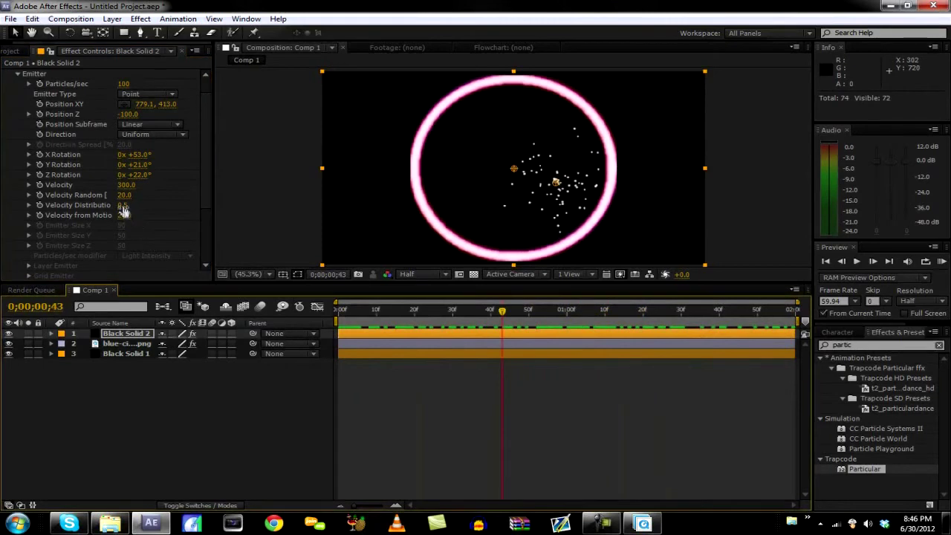
pyautogui.moveTo(119, 194); pyautogui.dragTo(197, 208)
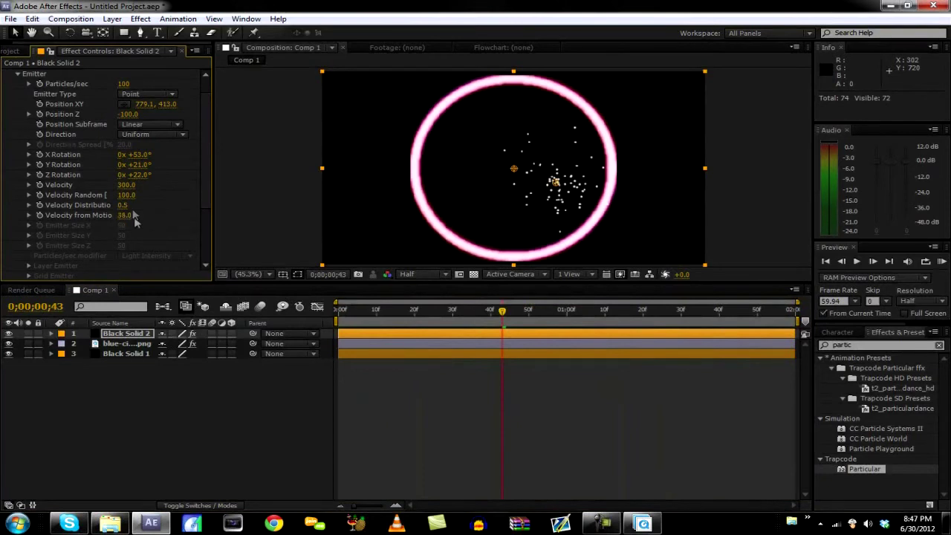
pyautogui.scroll(1, 54, 136)
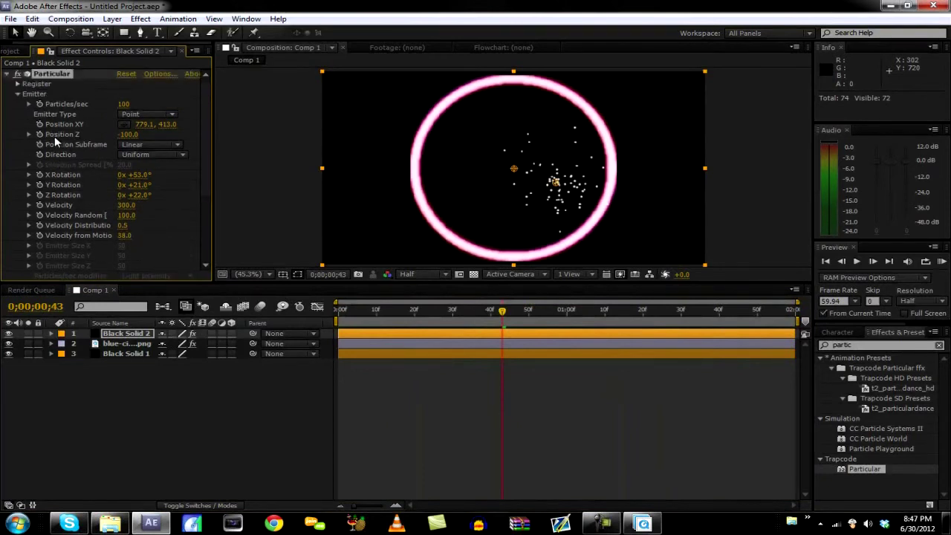
pyautogui.click(124, 104)
pyautogui.write('50')
pyautogui.press('Return')
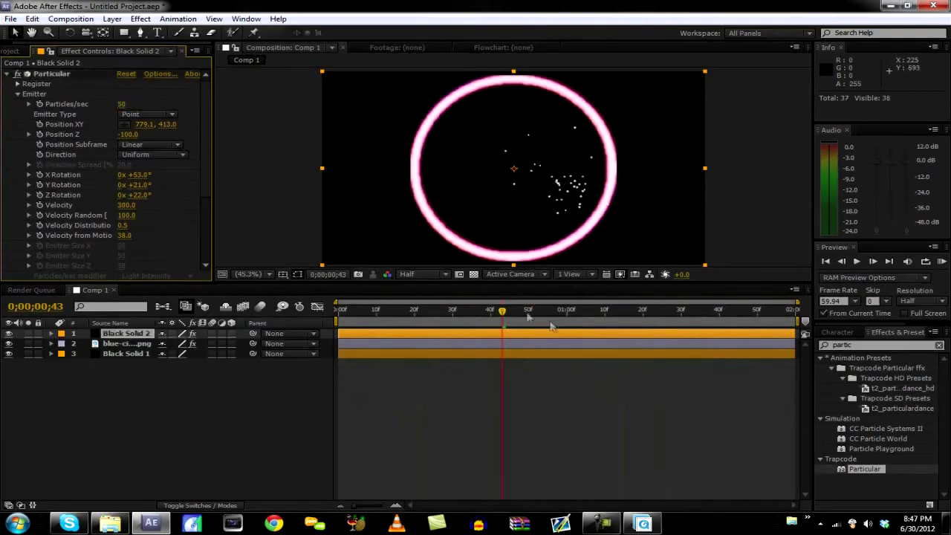
# Preview the particles and lower the emitter velocity to 100.
pyautogui.click(345, 325)
pyautogui.press('space')
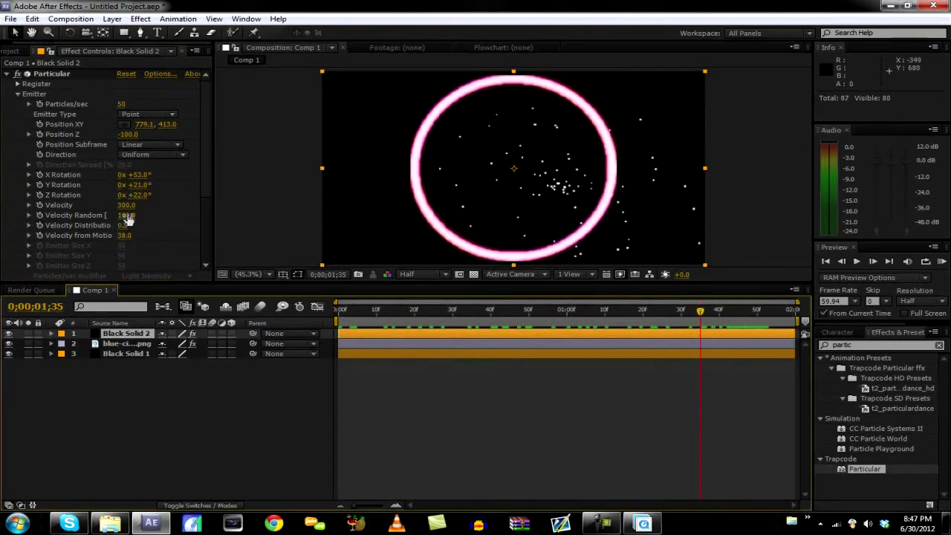
pyautogui.moveTo(128, 215); pyautogui.dragTo(121, 215)
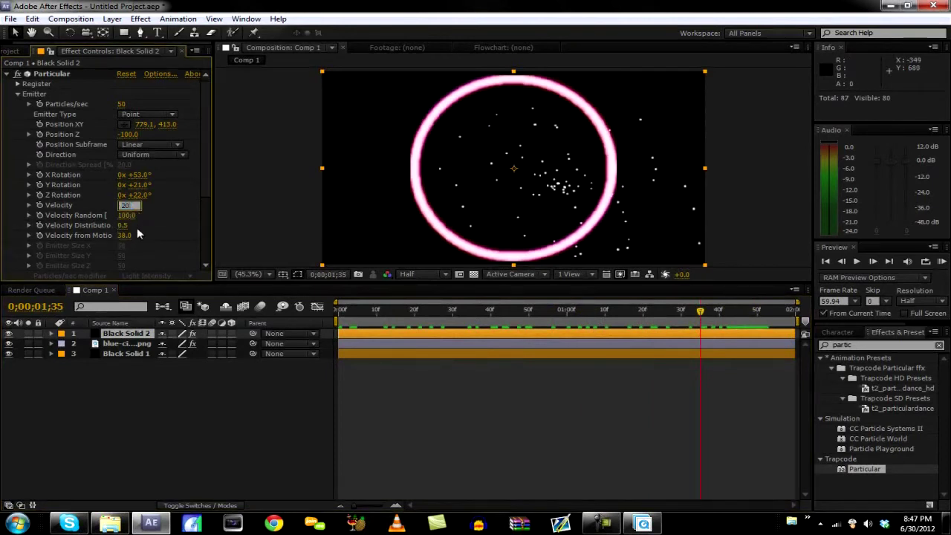
pyautogui.moveTo(705, 310); pyautogui.dragTo(772, 310)
pyautogui.click(641, 311)
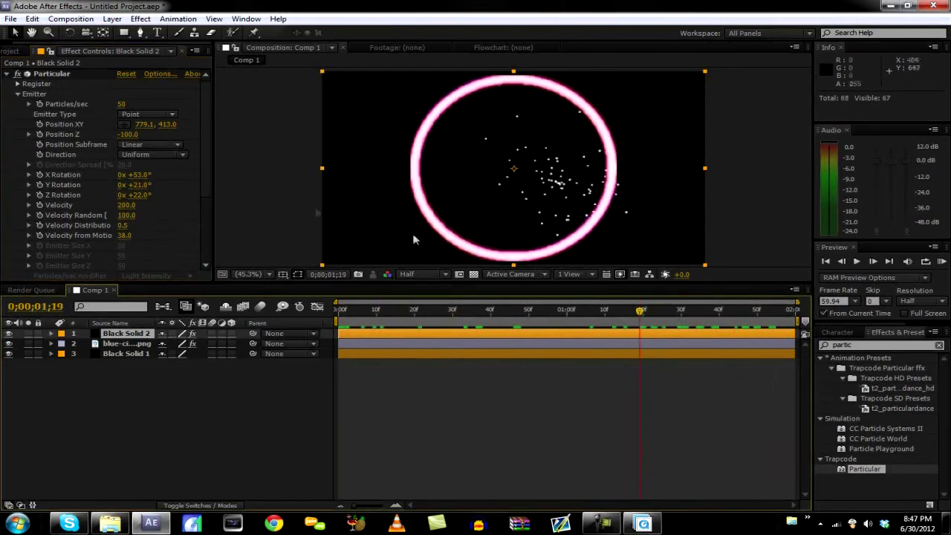
pyautogui.click(127, 205)
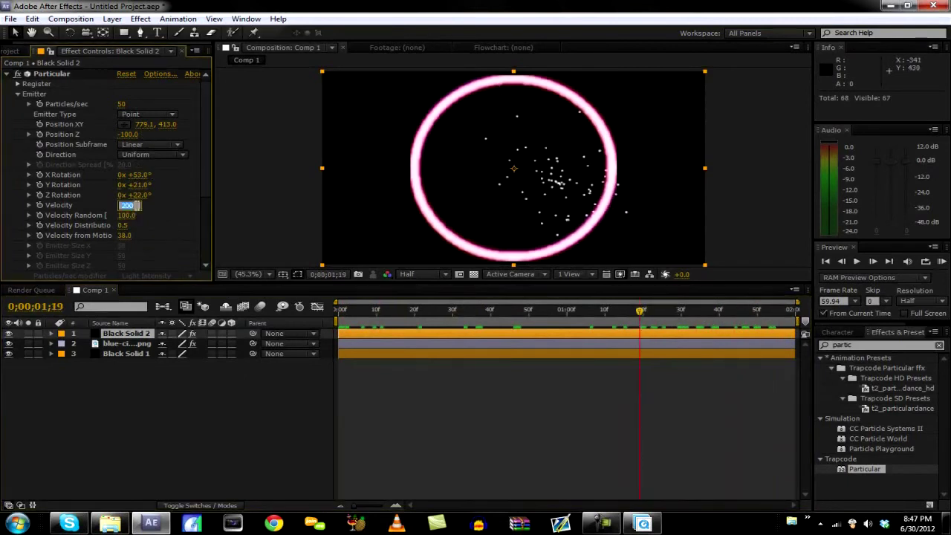
pyautogui.write('100')
pyautogui.press('Return')
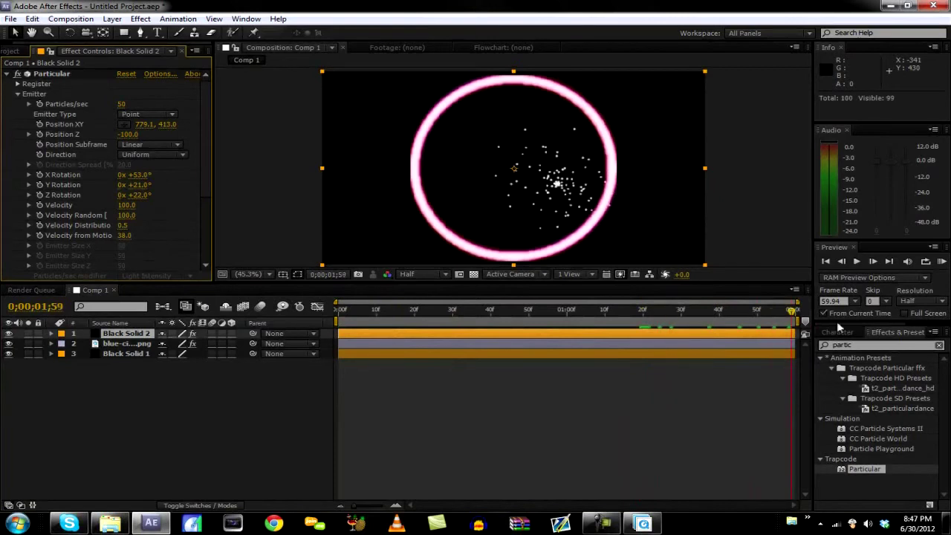
pyautogui.press('Home')
pyautogui.moveTo(748, 311); pyautogui.dragTo(658, 416)
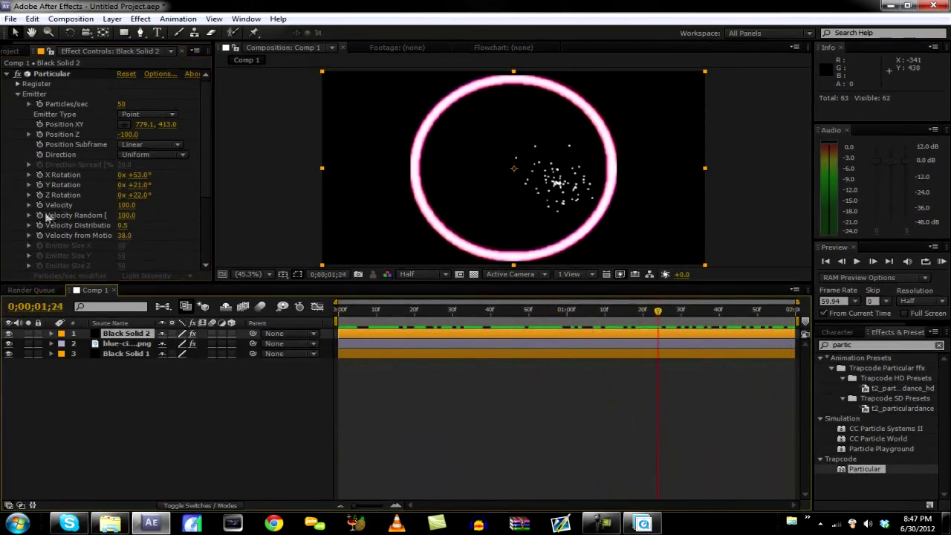
pyautogui.click(18, 94)
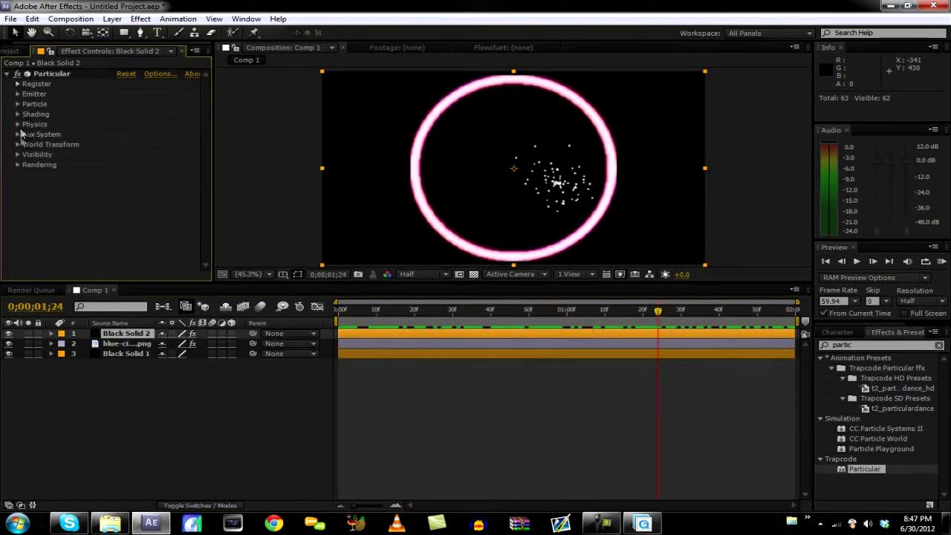
# Set the particle Size to 5 with Size Random 26.
pyautogui.click(17, 124)
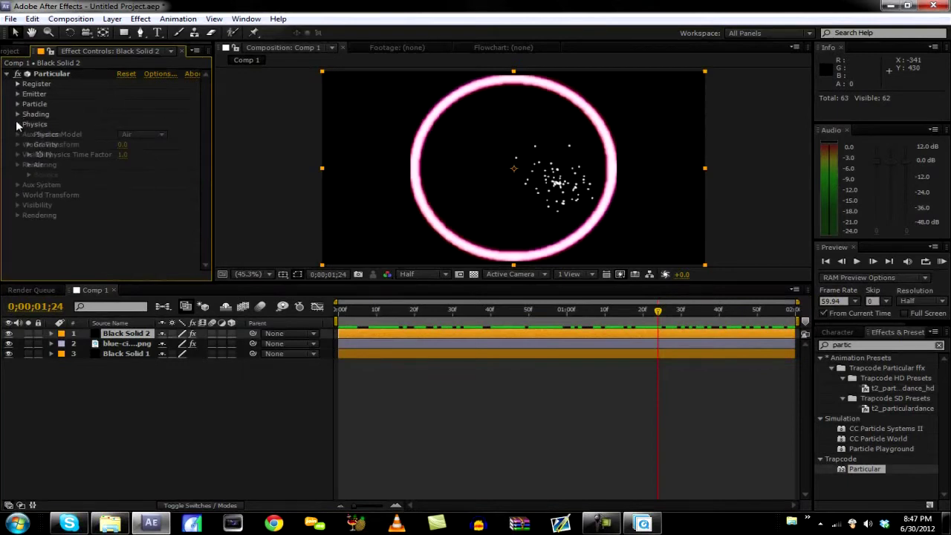
pyautogui.click(17, 124)
pyautogui.click(17, 115)
pyautogui.click(17, 116)
pyautogui.click(17, 105)
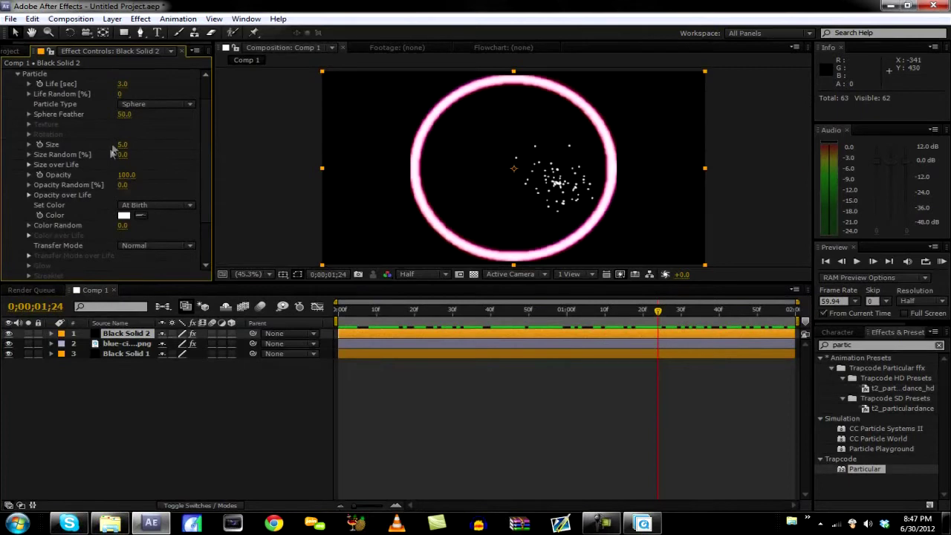
pyautogui.moveTo(122, 144)
pyautogui.mouseDown()
pyautogui.moveTo(131, 146)
pyautogui.moveTo(123, 153)
pyautogui.mouseUp()
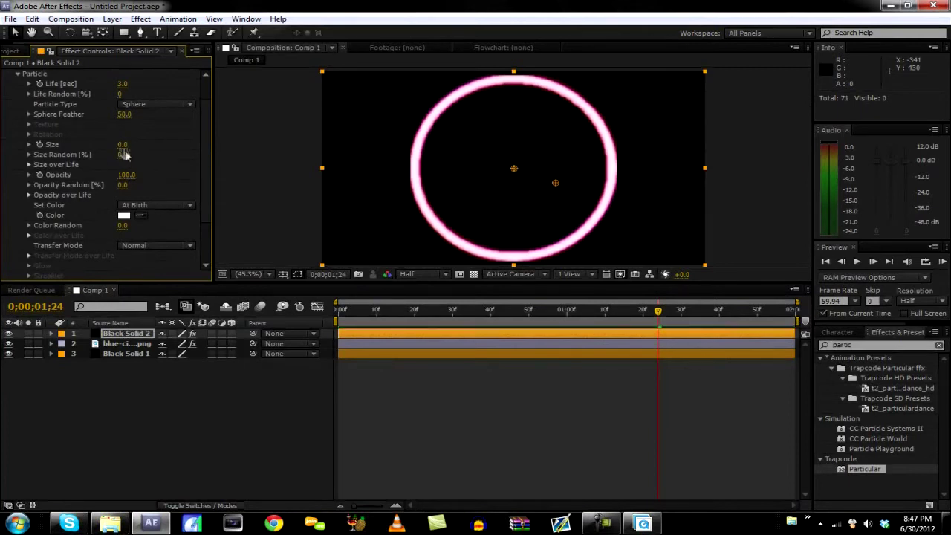
pyautogui.click(123, 144)
pyautogui.write('2')
pyautogui.press('Return')
pyautogui.click(124, 145)
pyautogui.press('Return')
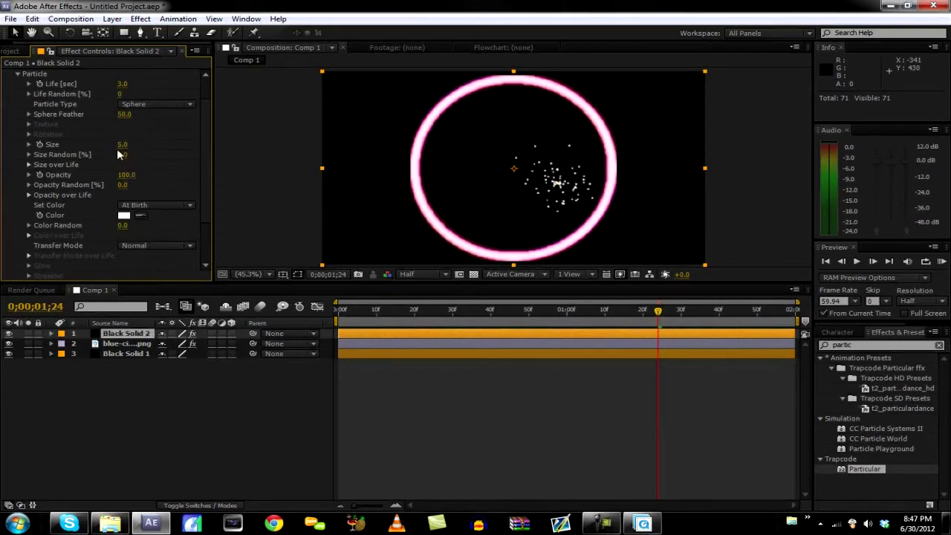
pyautogui.moveTo(123, 155); pyautogui.dragTo(132, 156)
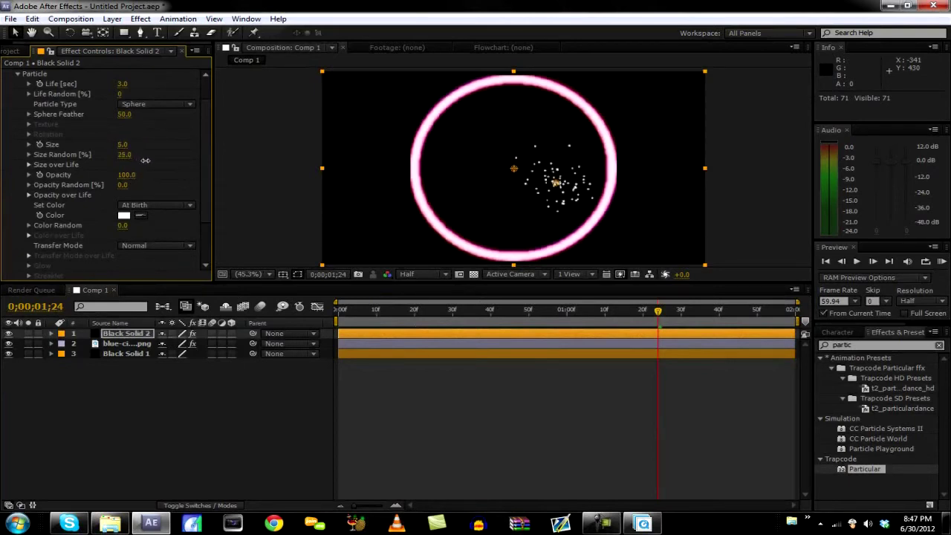
# Colour the particles red (FF0000) with Color Random 65.
pyautogui.click(125, 175)
pyautogui.click(123, 185)
pyautogui.press('Return')
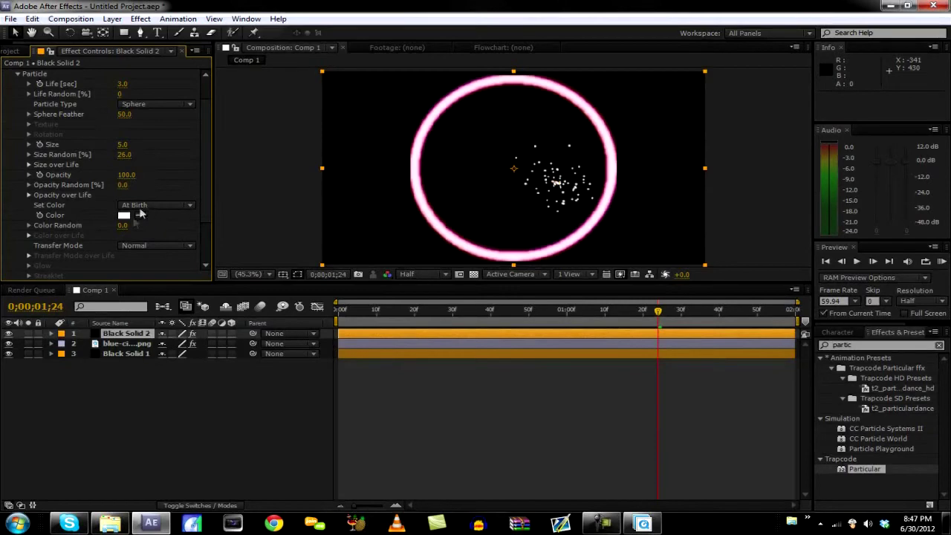
pyautogui.click(124, 216)
pyautogui.moveTo(296, 266)
pyautogui.mouseDown()
pyautogui.moveTo(296, 280)
pyautogui.moveTo(226, 243)
pyautogui.moveTo(210, 247)
pyautogui.moveTo(292, 236)
pyautogui.mouseUp()
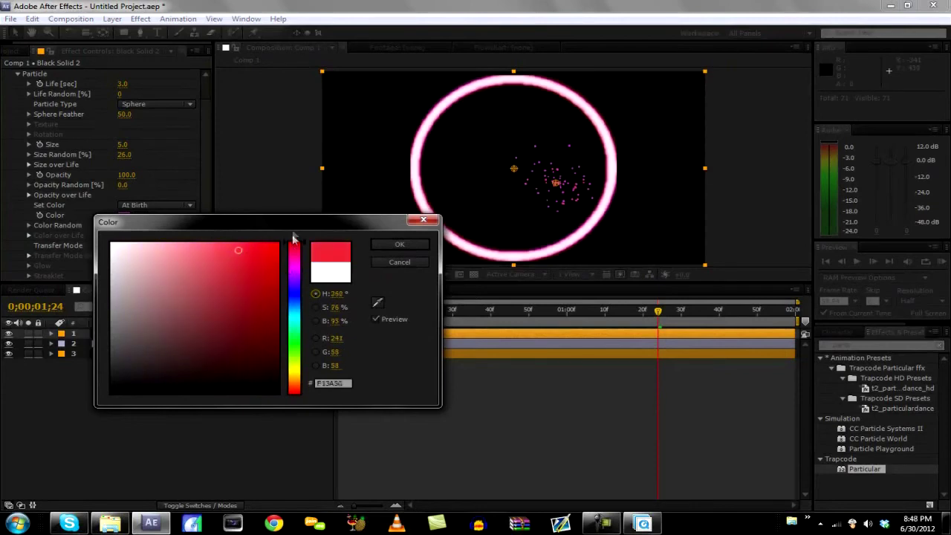
pyautogui.click(399, 263)
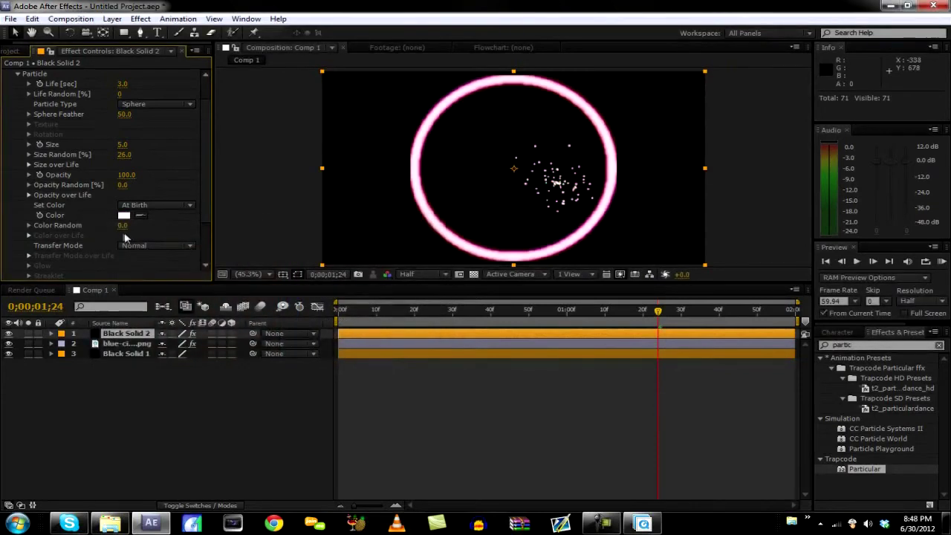
pyautogui.moveTo(123, 225); pyautogui.dragTo(158, 225)
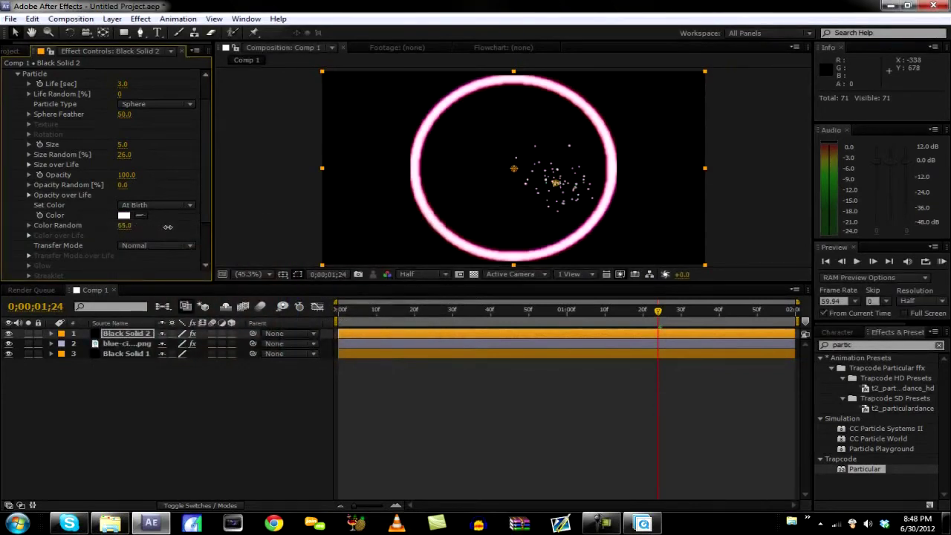
pyautogui.click(123, 215)
pyautogui.click(276, 244)
pyautogui.click(376, 244)
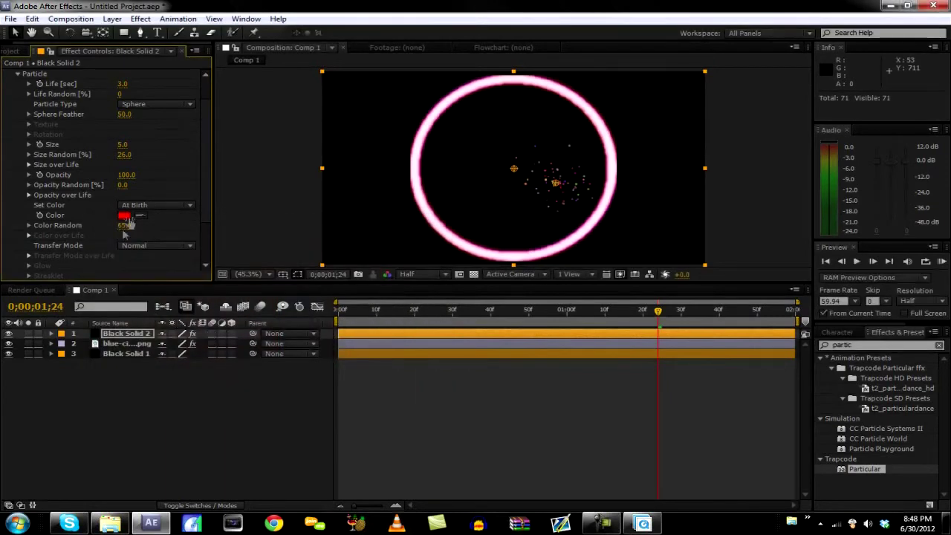
pyautogui.scroll(1, 30, 104)
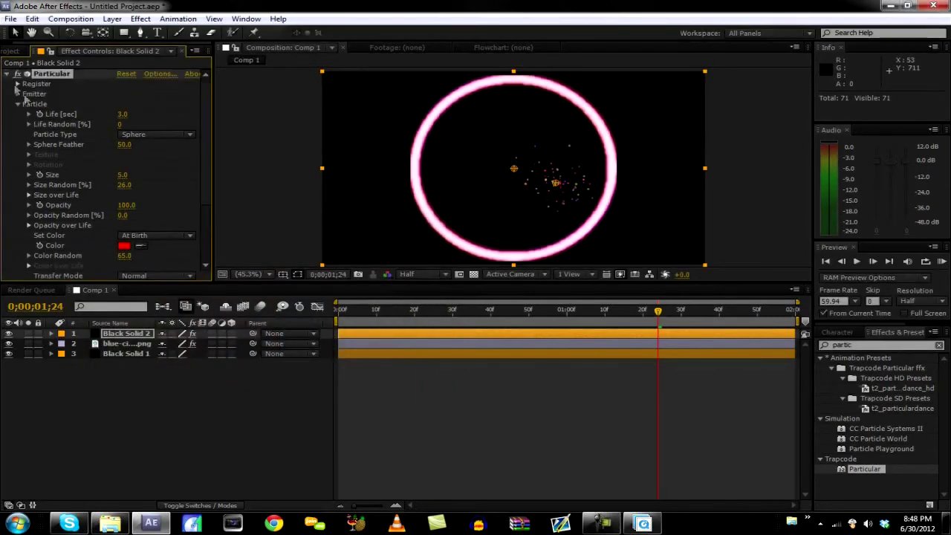
pyautogui.click(8, 76)
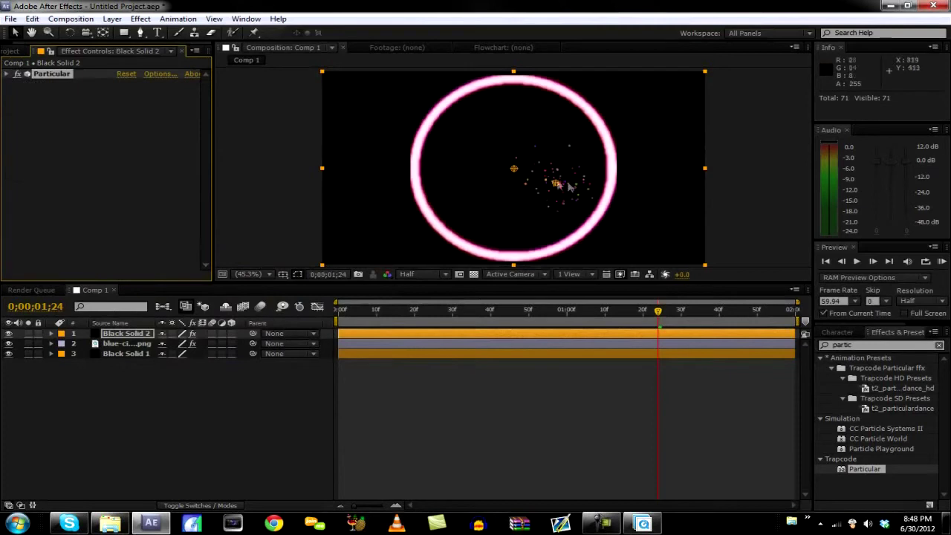
# Move the emitter onto the ring's right edge and apply Trapcode Starglow to the particle layer.
pyautogui.moveTo(557, 186); pyautogui.dragTo(611, 182)
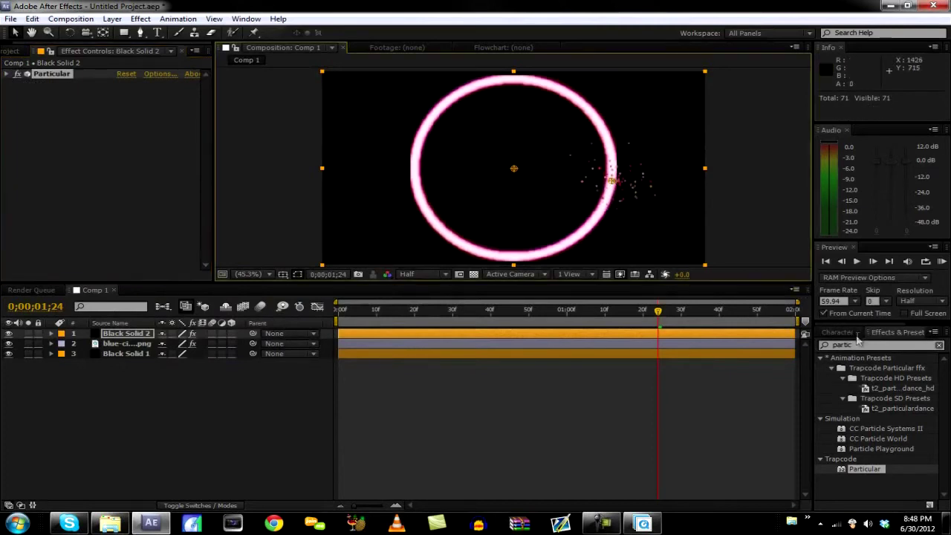
pyautogui.click(855, 345)
pyautogui.write('star')
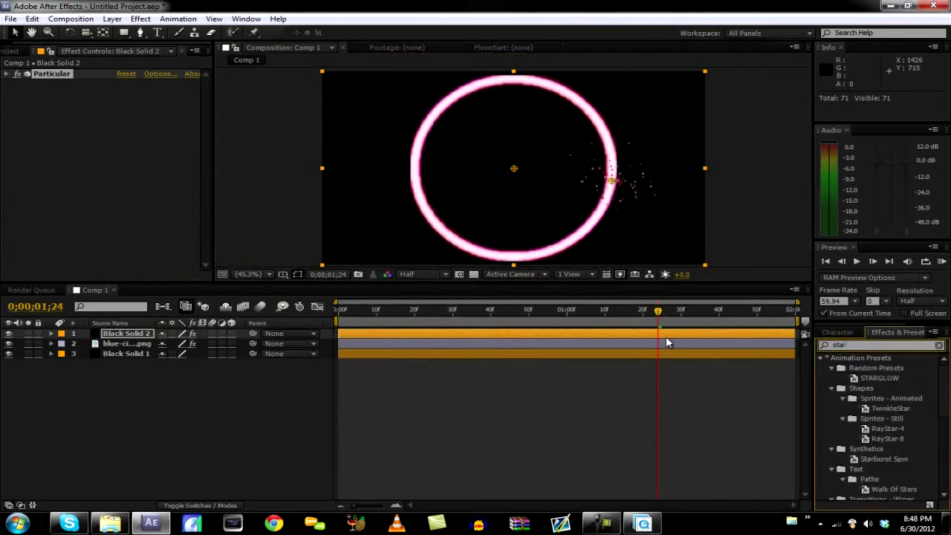
pyautogui.write('glow')
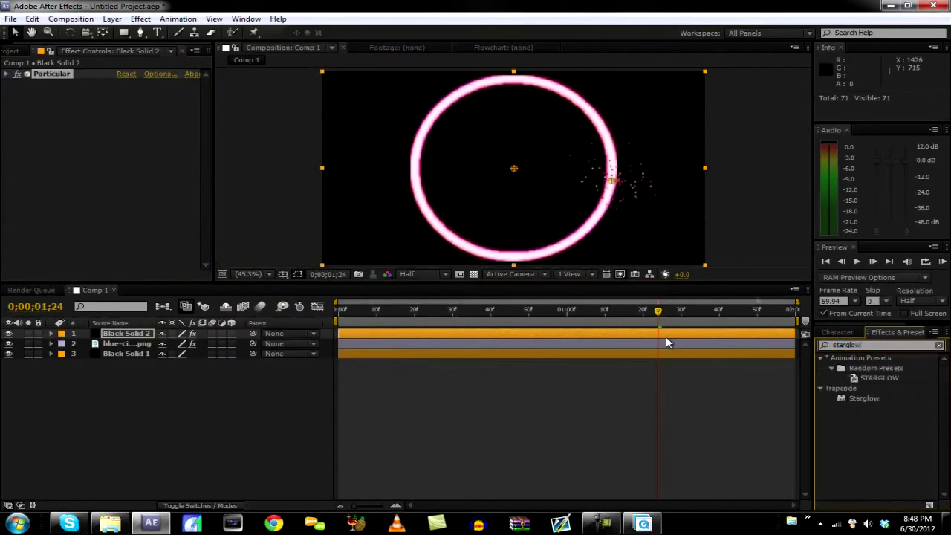
pyautogui.moveTo(864, 399); pyautogui.dragTo(676, 333)
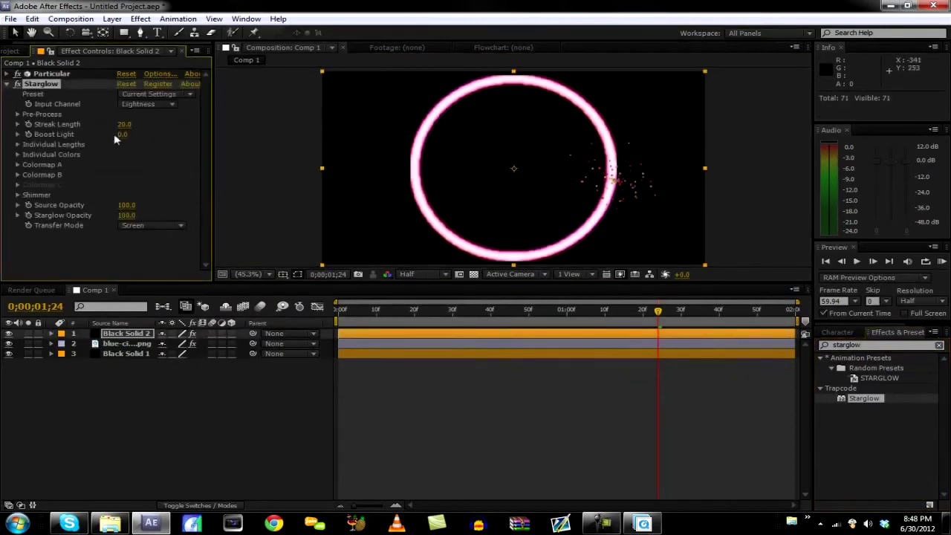
# Set Starglow's Input Channel to Red and both Colormap A and B to Aura.
pyautogui.click(151, 103)
pyautogui.click(149, 159)
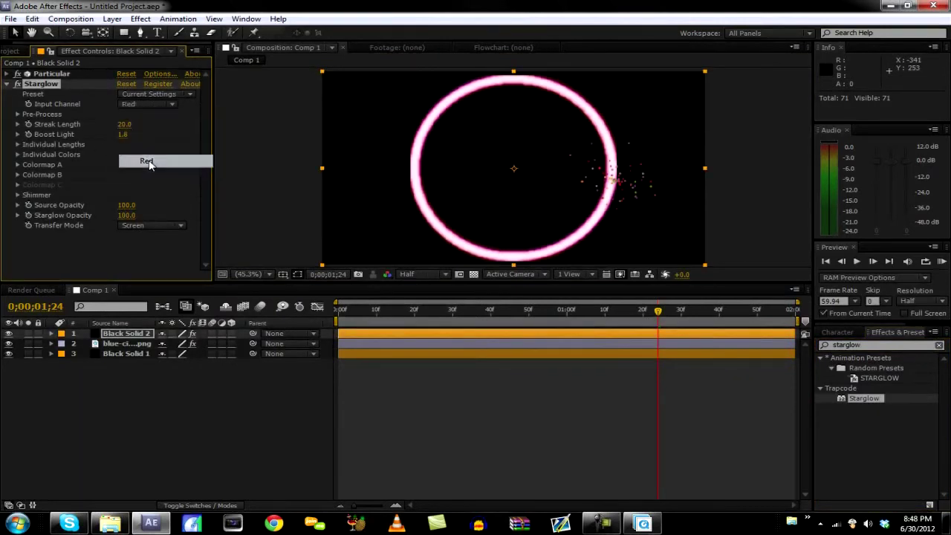
pyautogui.click(19, 164)
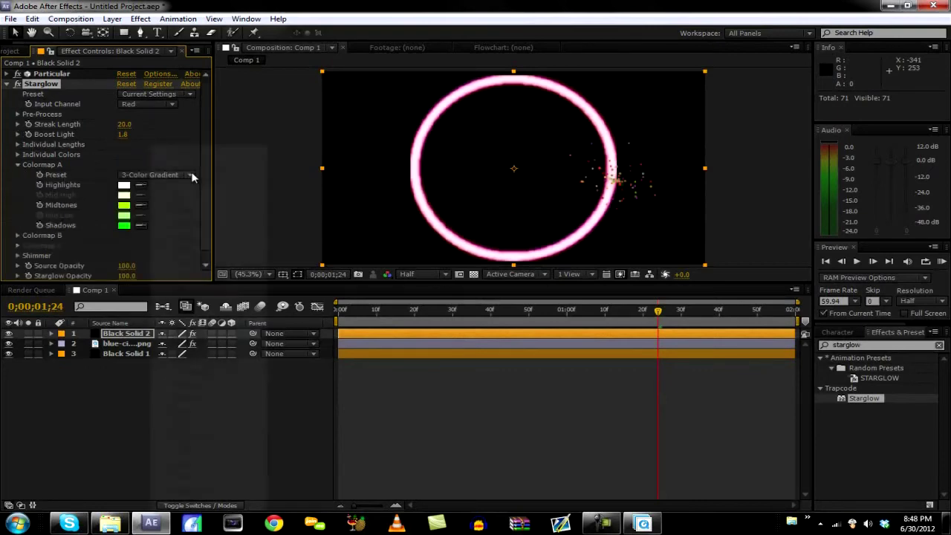
pyautogui.click(190, 174)
pyautogui.click(193, 274)
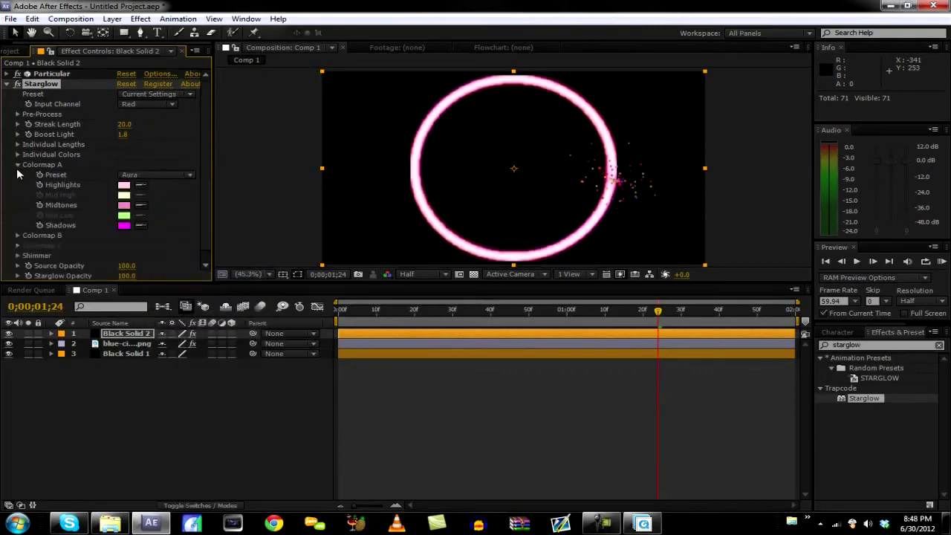
pyautogui.click(18, 164)
pyautogui.click(17, 175)
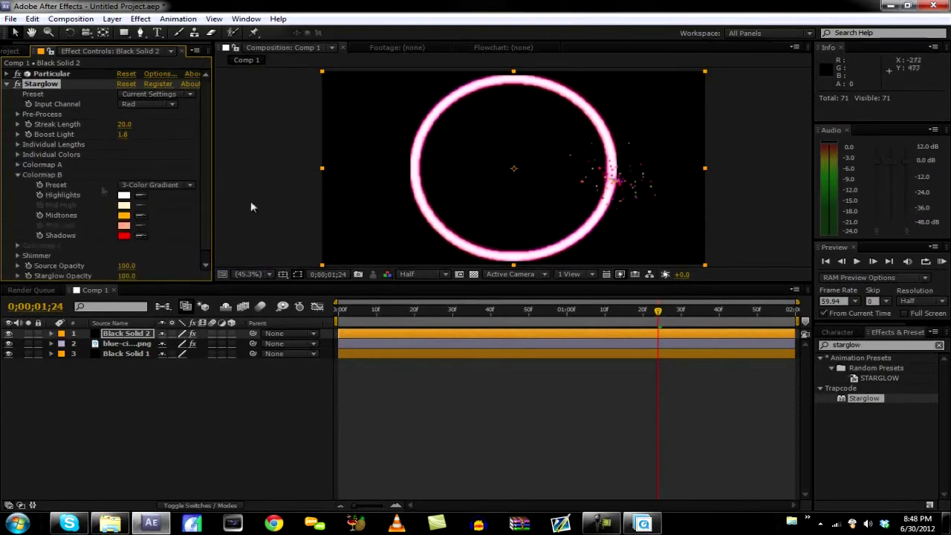
pyautogui.click(190, 185)
pyautogui.click(207, 276)
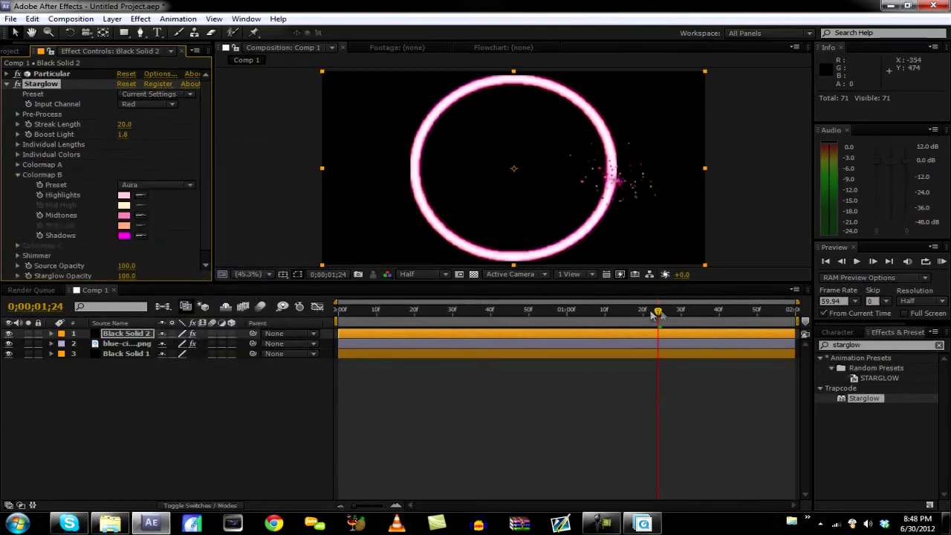
# Raise Starglow's Boost Light to 21 and shorten Streak Length to 28.
pyautogui.click(7, 84)
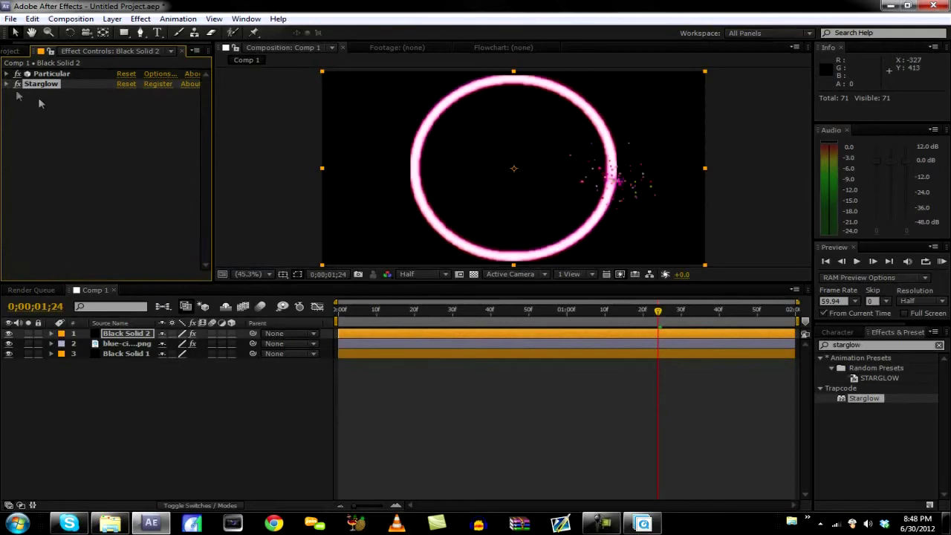
pyautogui.click(8, 84)
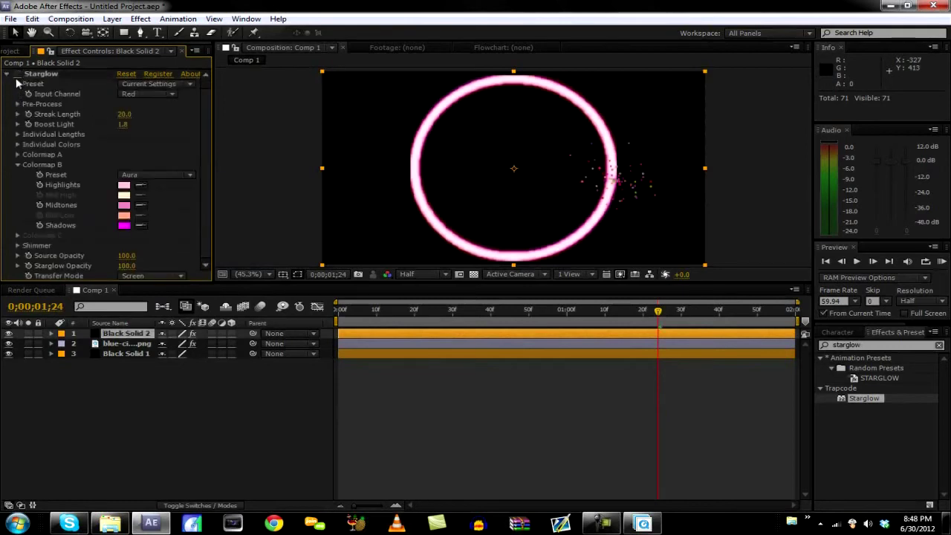
pyautogui.moveTo(125, 126); pyautogui.dragTo(160, 124)
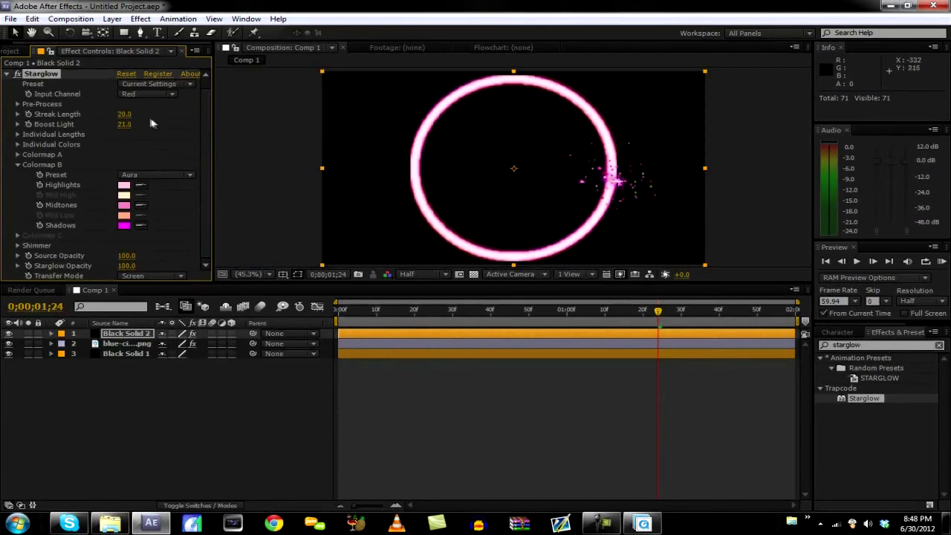
pyautogui.moveTo(168, 113)
pyautogui.mouseDown()
pyautogui.moveTo(107, 119)
pyautogui.moveTo(117, 118)
pyautogui.mouseUp()
# Apply Stylize > Glow to Black Solid 2 below Starglow, then collapse both effects.
pyautogui.doubleClick(877, 345)
pyautogui.write('glo')
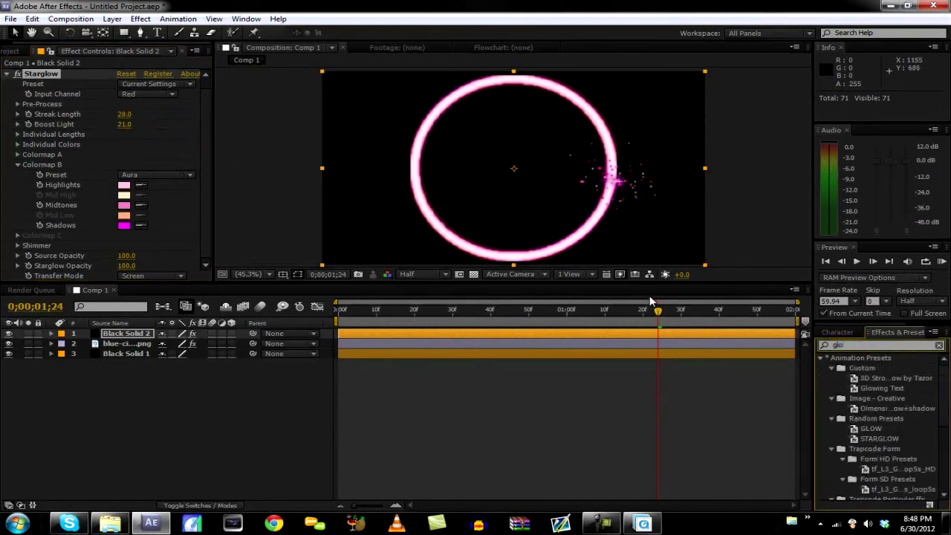
pyautogui.scroll(-5, 910, 479)
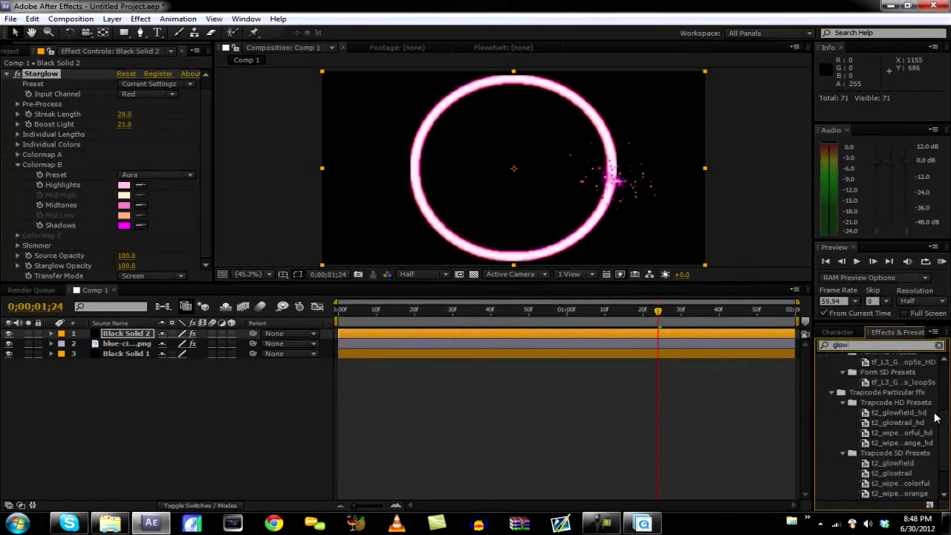
pyautogui.moveTo(860, 477); pyautogui.dragTo(608, 334)
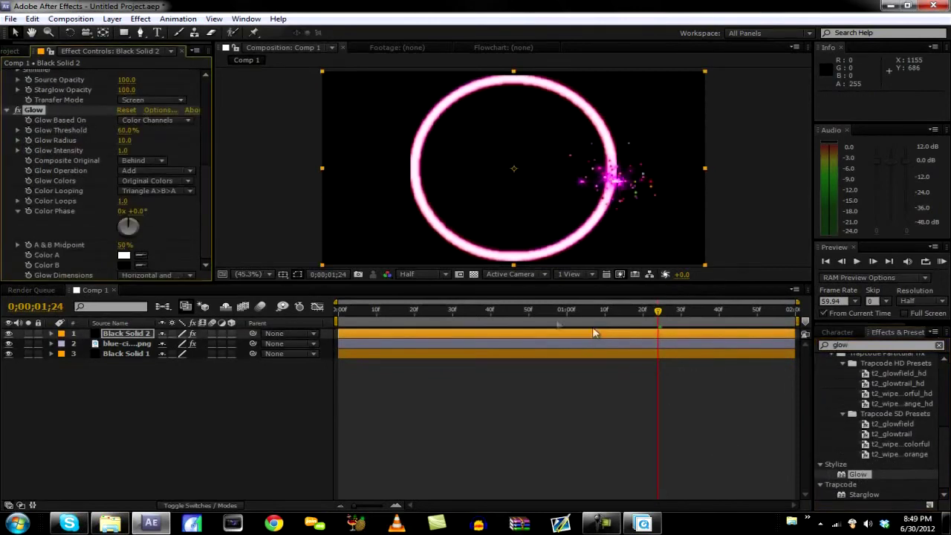
pyautogui.click(7, 110)
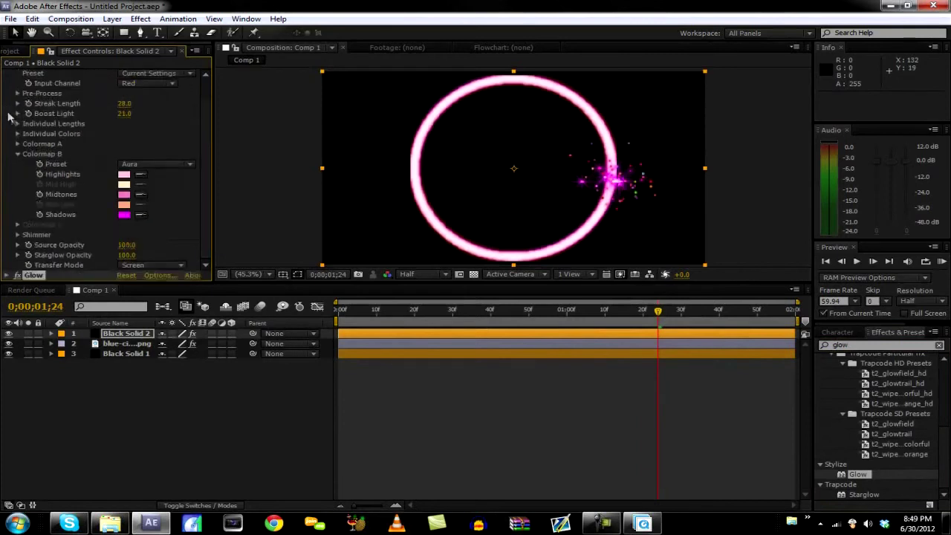
pyautogui.click(8, 84)
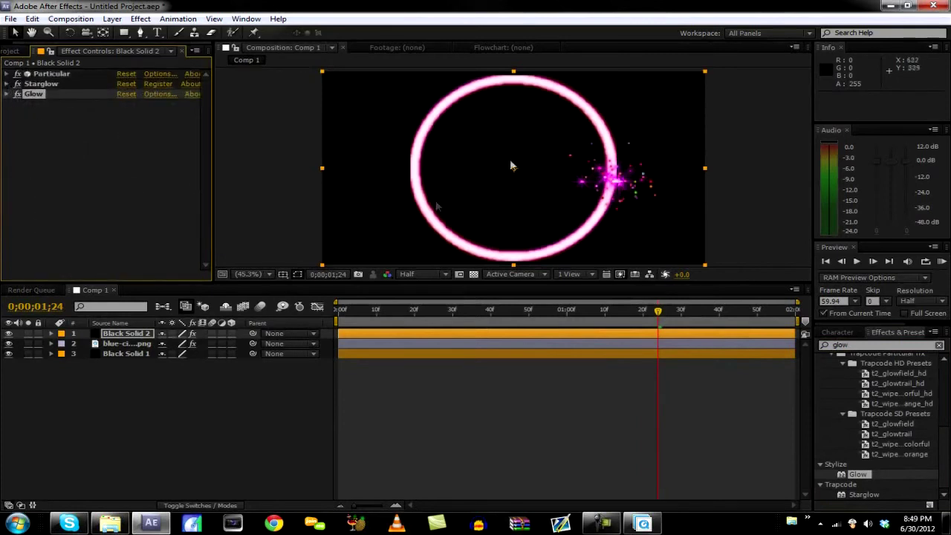
# Duplicate the particle layer twice, moving the emitters up the ring's right side to the top.
pyautogui.click(107, 336)
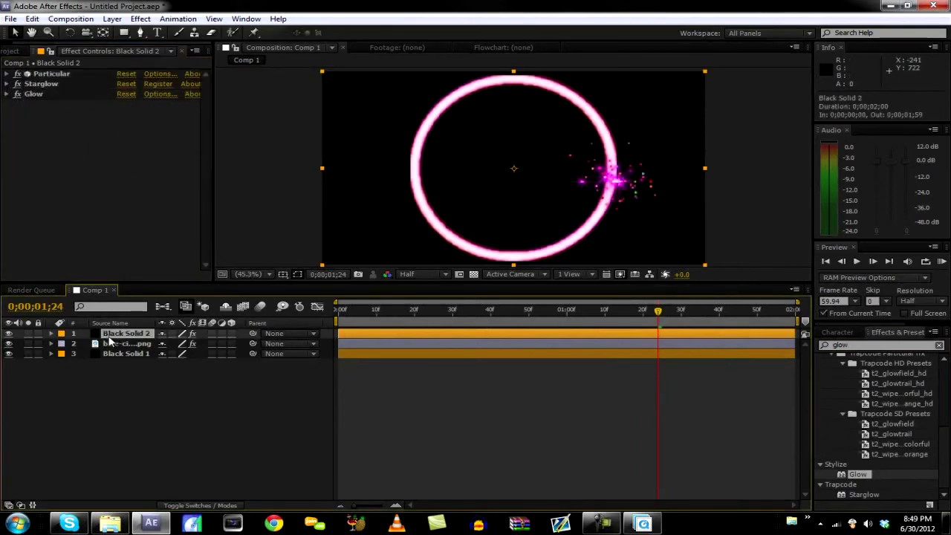
pyautogui.hotkey('ctrl', 'd')
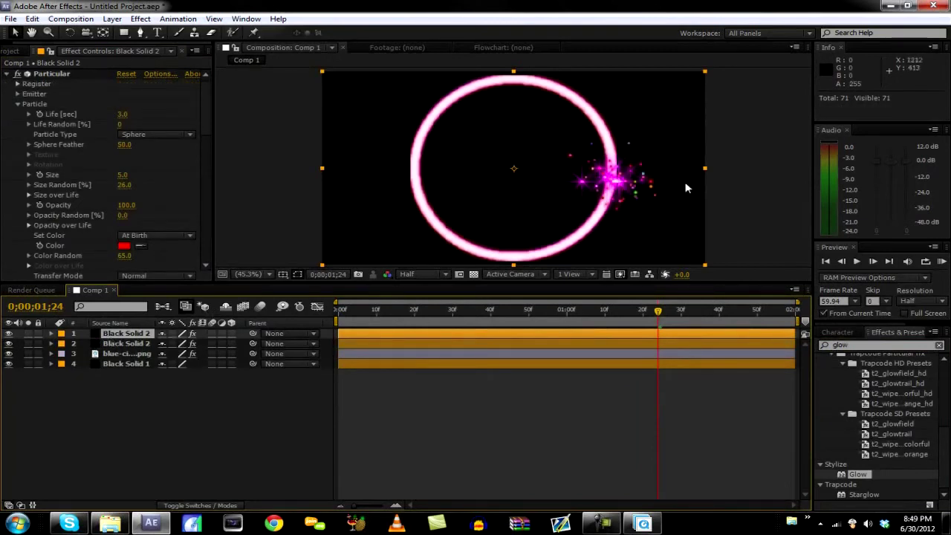
pyautogui.click(82, 80)
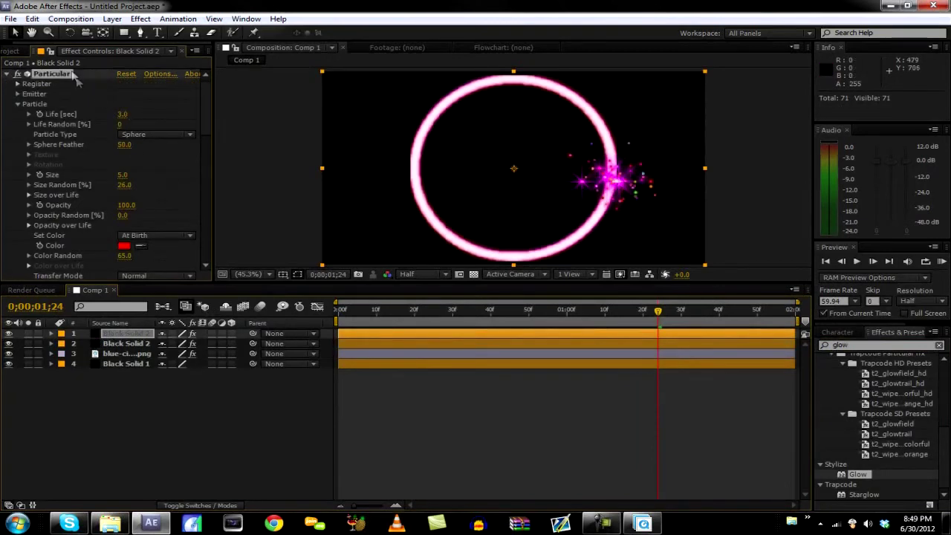
pyautogui.moveTo(604, 146); pyautogui.dragTo(593, 117)
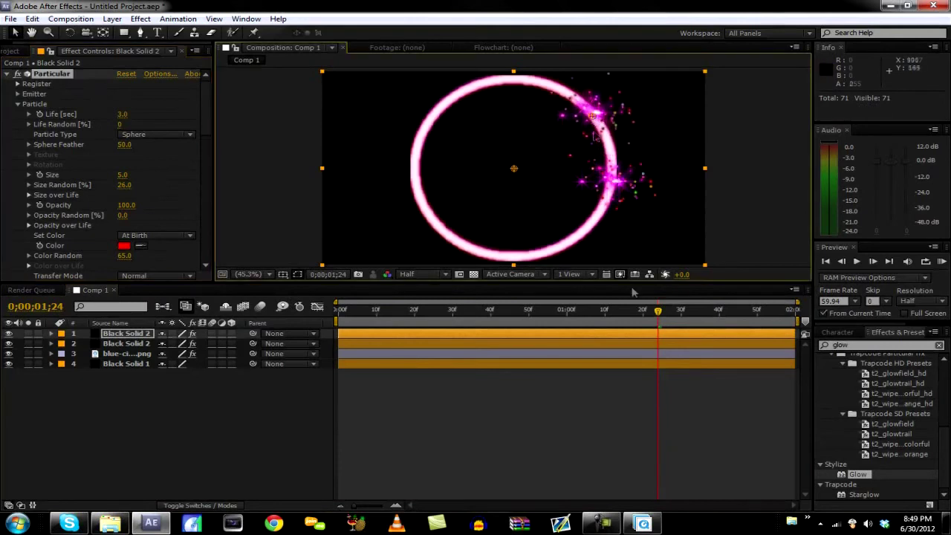
pyautogui.hotkey('ctrl', 'd')
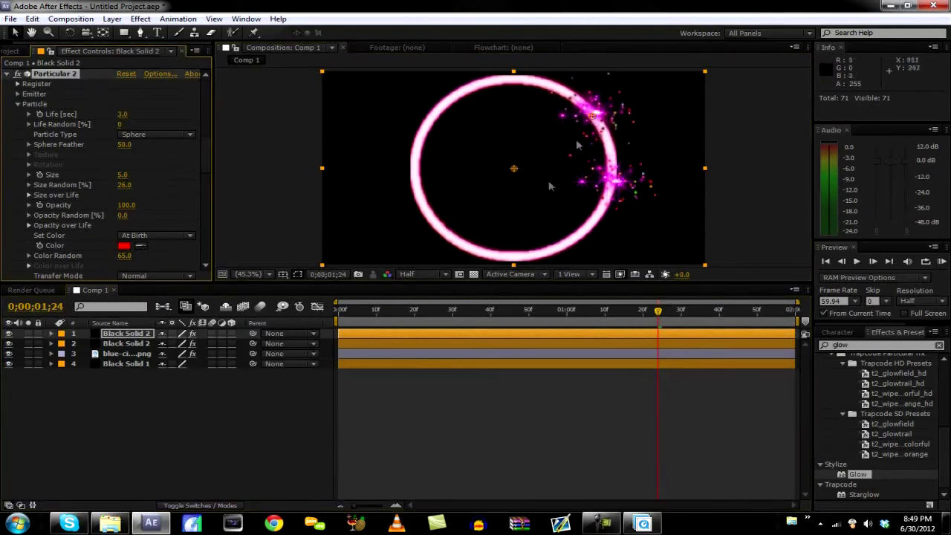
pyautogui.moveTo(591, 120)
pyautogui.mouseDown()
pyautogui.moveTo(559, 87)
pyautogui.moveTo(587, 113)
pyautogui.mouseUp()
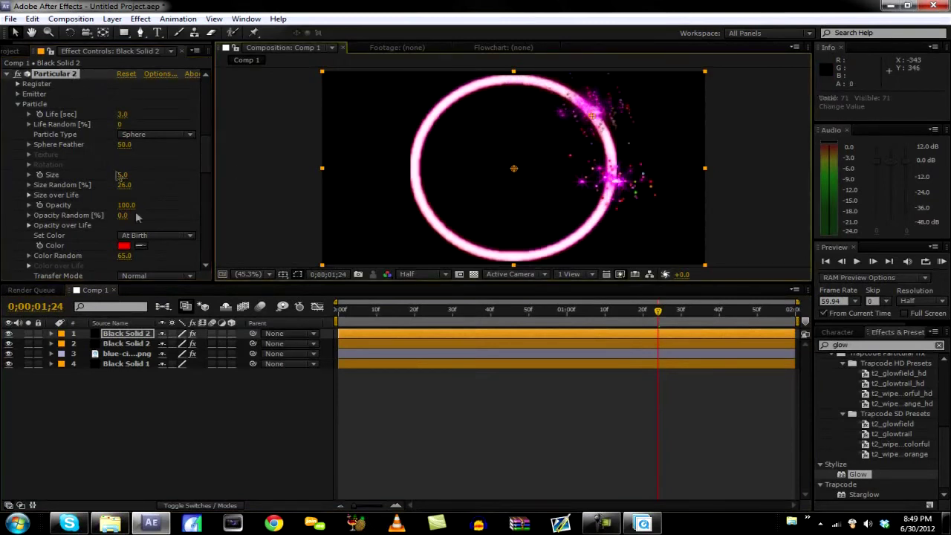
# Add two more emitter copies, placing them at the ring's top and upper-left.
pyautogui.click(174, 402)
pyautogui.scroll(15, 66, 150)
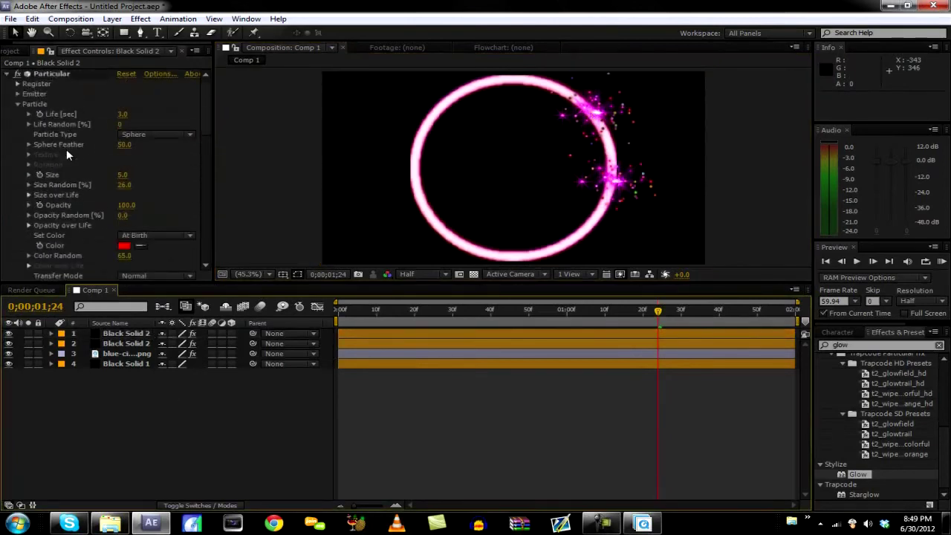
pyautogui.click(481, 337)
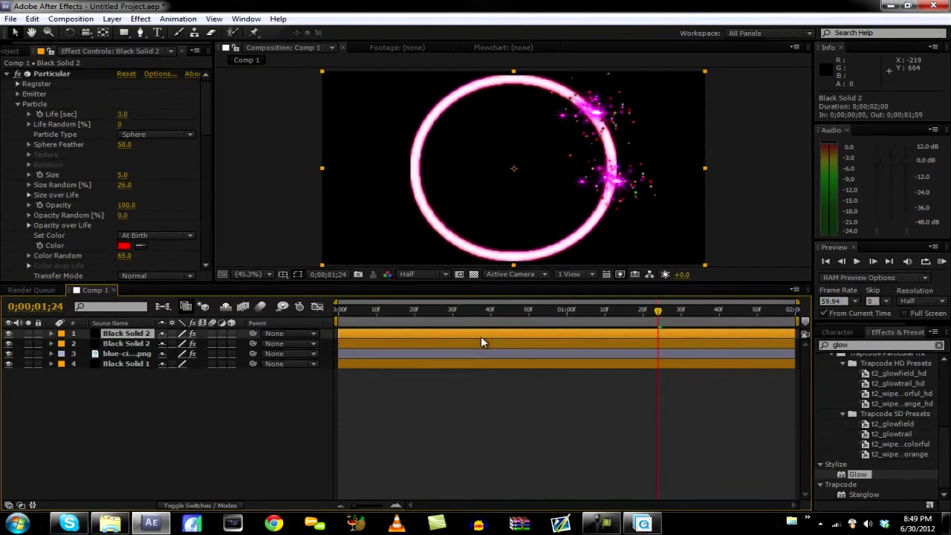
pyautogui.hotkey('ctrl', 'd')
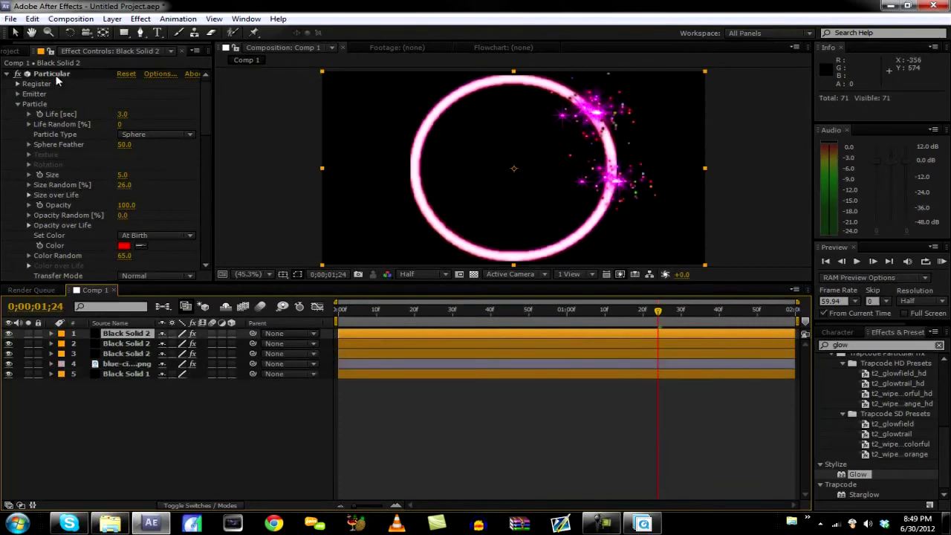
pyautogui.moveTo(603, 126); pyautogui.dragTo(518, 84)
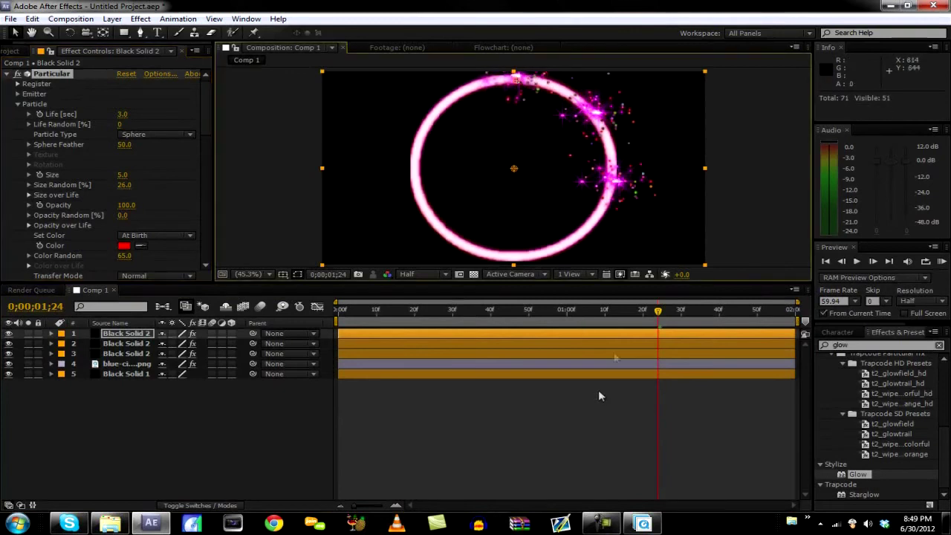
pyautogui.click(615, 337)
pyautogui.hotkey('ctrl', 'd')
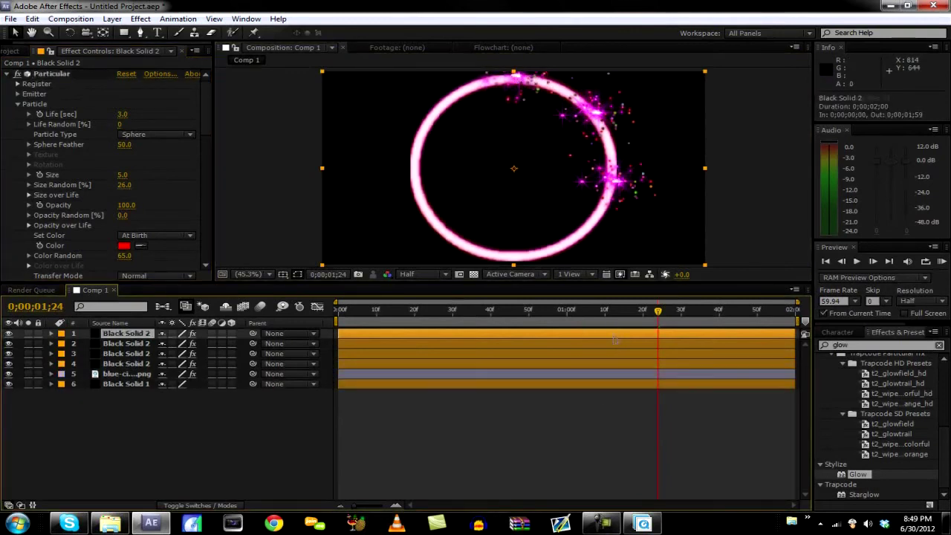
pyautogui.click(518, 82)
pyautogui.moveTo(518, 82); pyautogui.dragTo(448, 107)
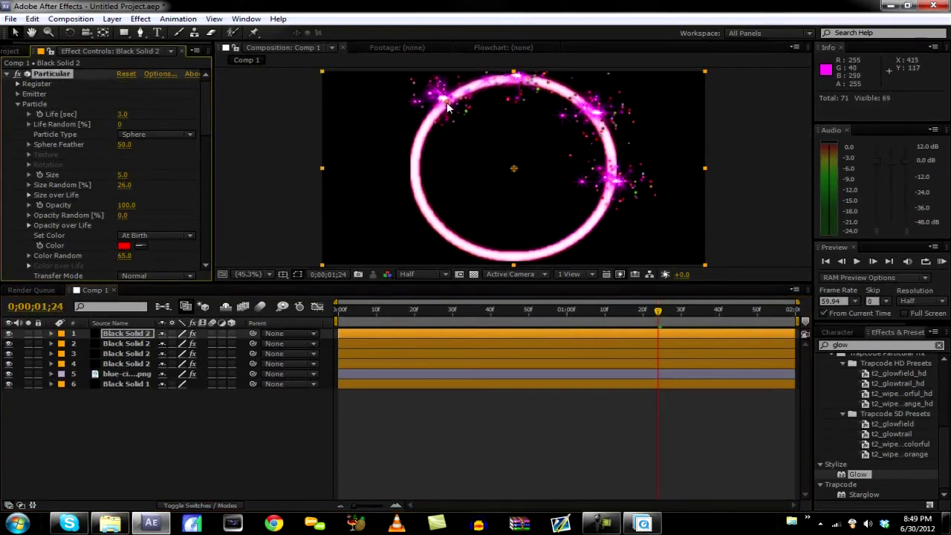
# Add further copies with emitters on the ring's left and lower-left, reaching eight particle layers.
pyautogui.click(580, 336)
pyautogui.hotkey('ctrl', 'd')
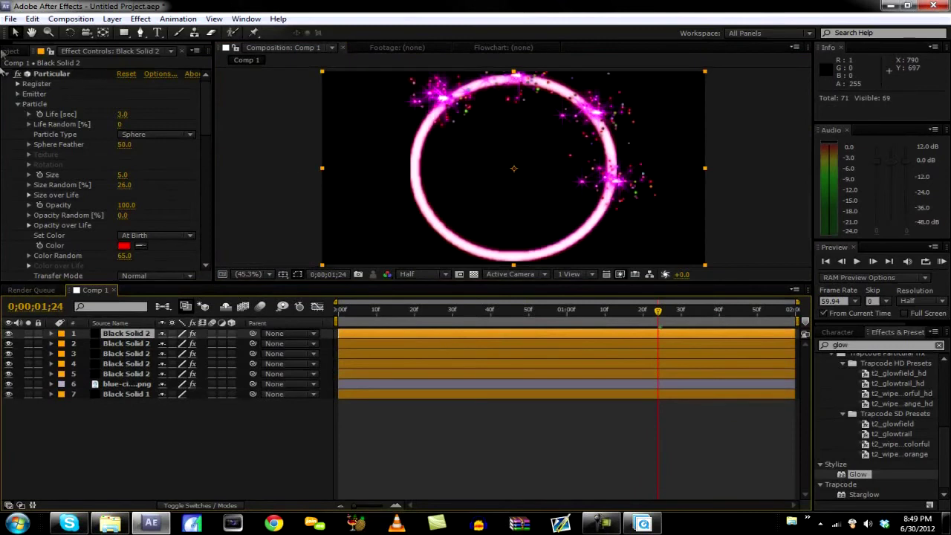
pyautogui.click(36, 71)
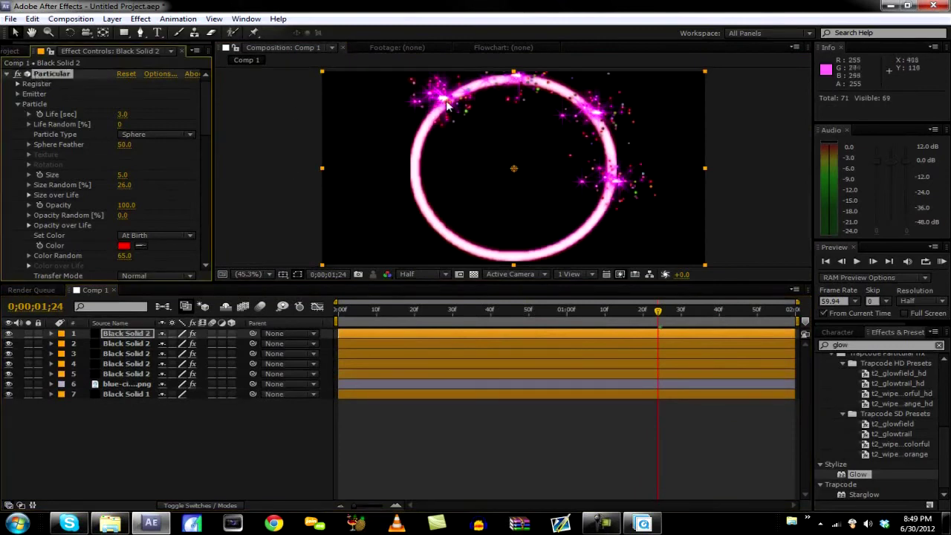
pyautogui.moveTo(448, 108); pyautogui.dragTo(415, 145)
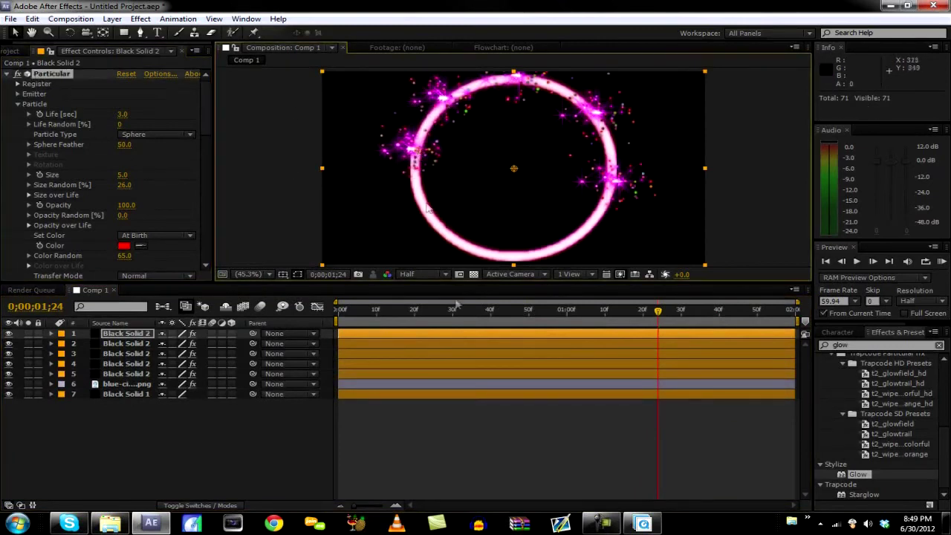
pyautogui.click(477, 330)
pyautogui.hotkey('ctrl', 'd')
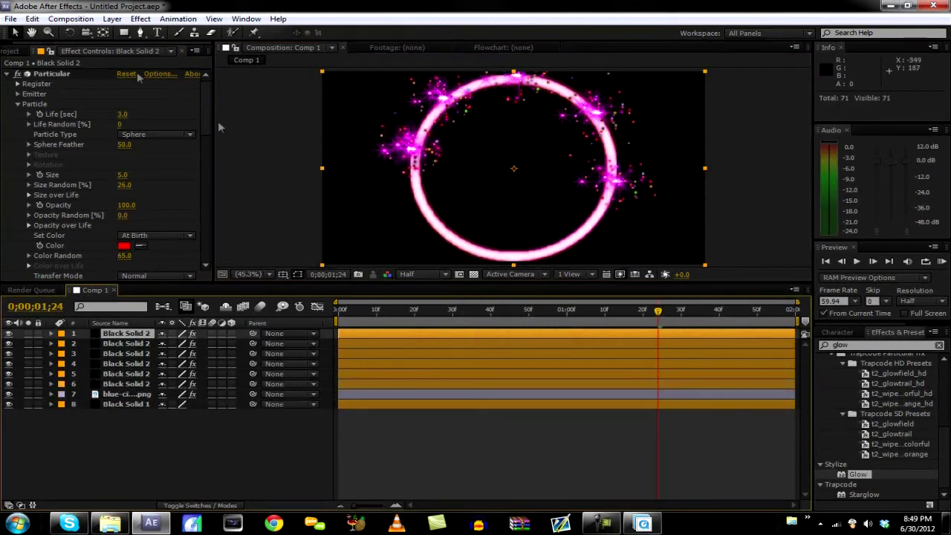
pyautogui.click(67, 77)
pyautogui.moveTo(416, 158); pyautogui.dragTo(421, 213)
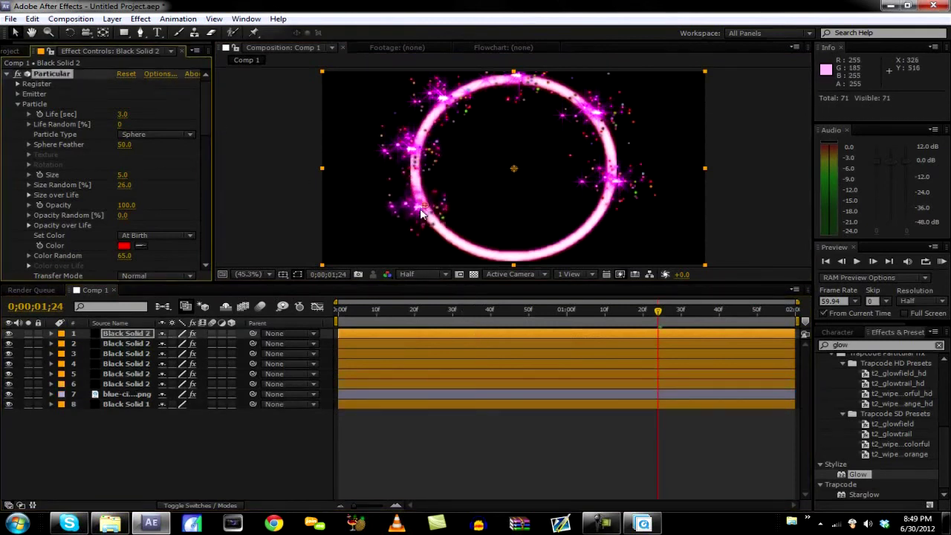
pyautogui.click(498, 335)
pyautogui.hotkey('ctrl', 'd')
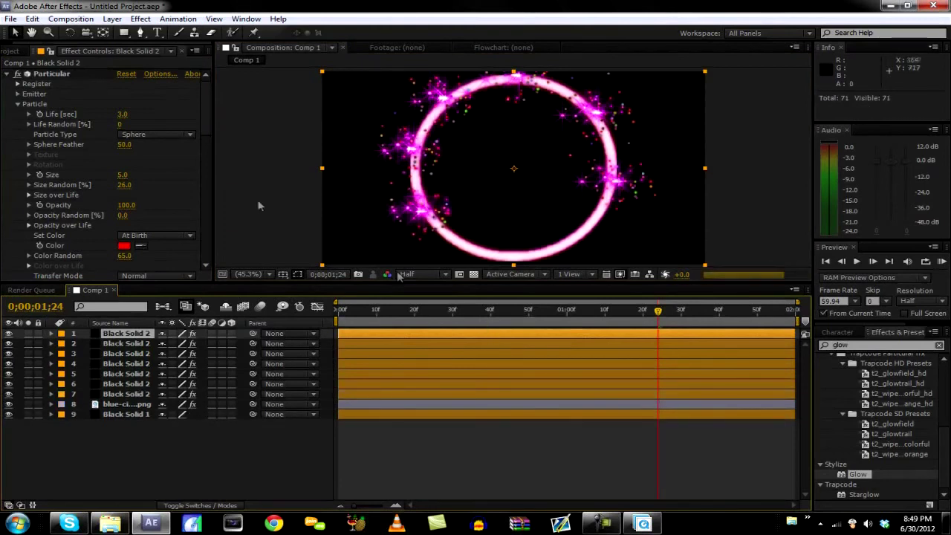
pyautogui.click(38, 76)
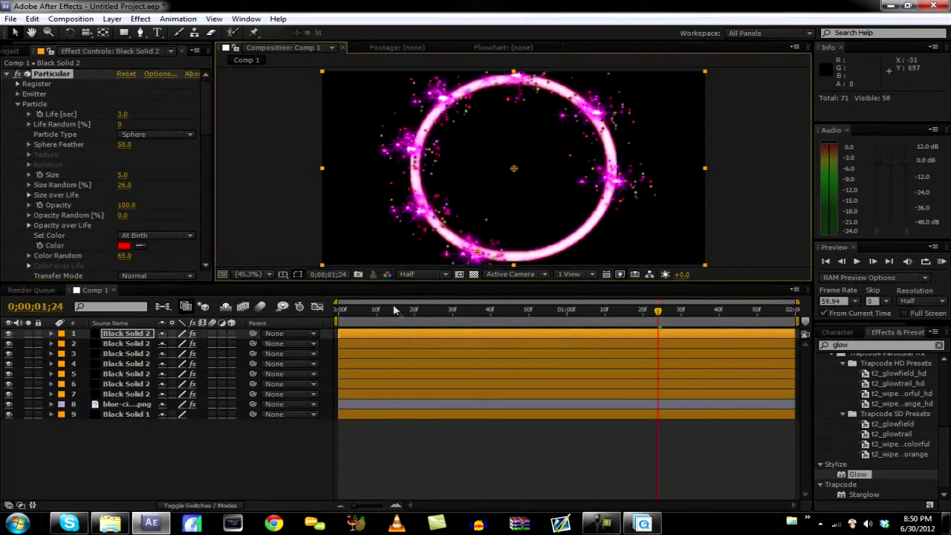
pyautogui.hotkey('ctrl', 'd')
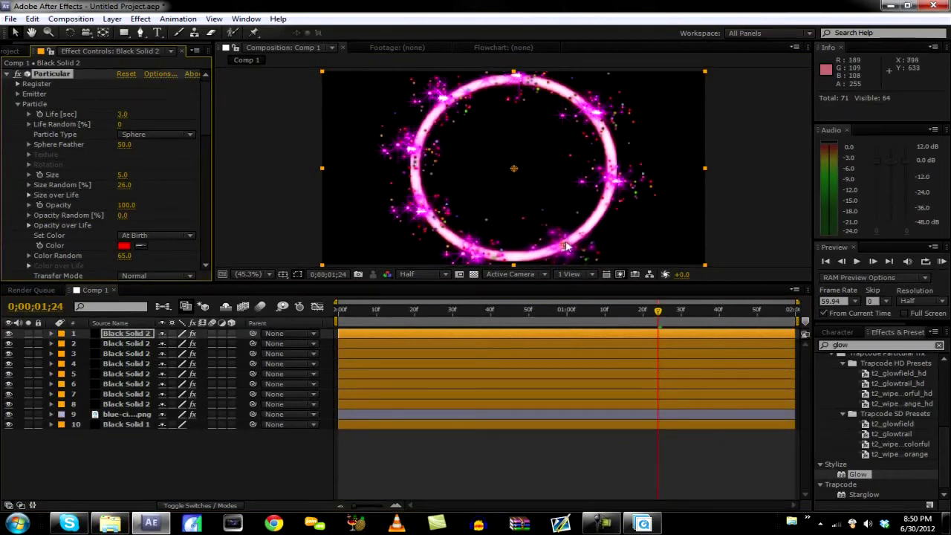
# Scrub through the animation to check the particles, then return to the first frame.
pyautogui.click(308, 436)
pyautogui.moveTo(639, 318); pyautogui.dragTo(769, 325)
pyautogui.press('Home')
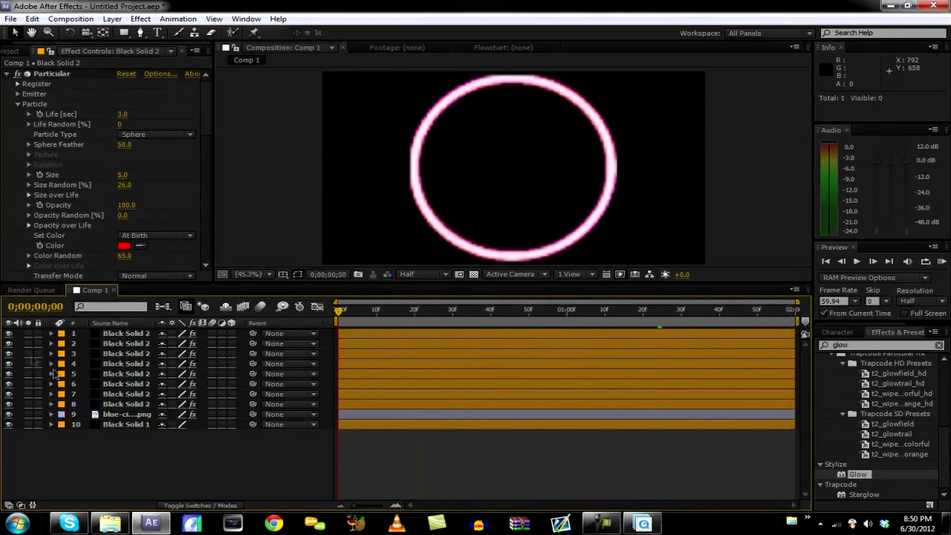
# Select all ten layers and pre-compose them as 'Spining thingy'.
pyautogui.moveTo(159, 444); pyautogui.dragTo(119, 327)
pyautogui.click(80, 21)
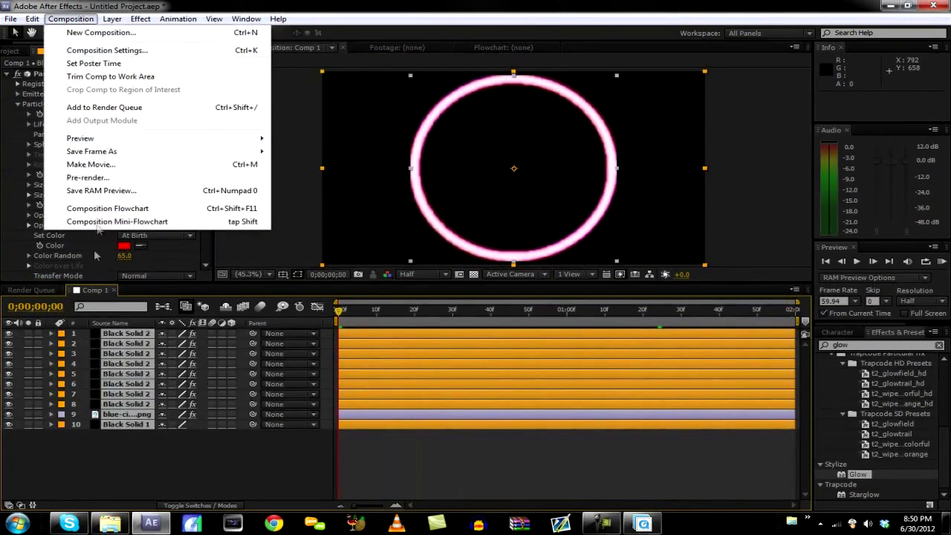
pyautogui.moveTo(113, 19)
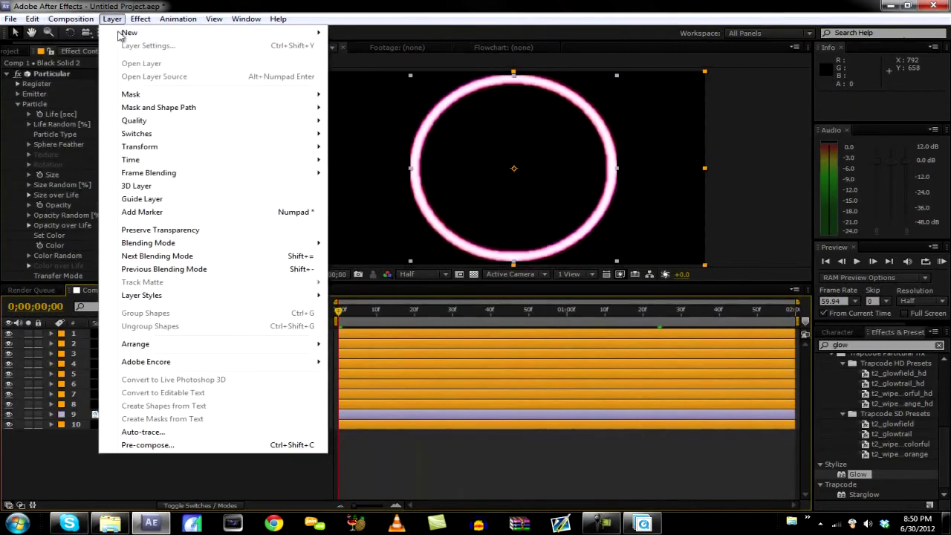
pyautogui.click(201, 448)
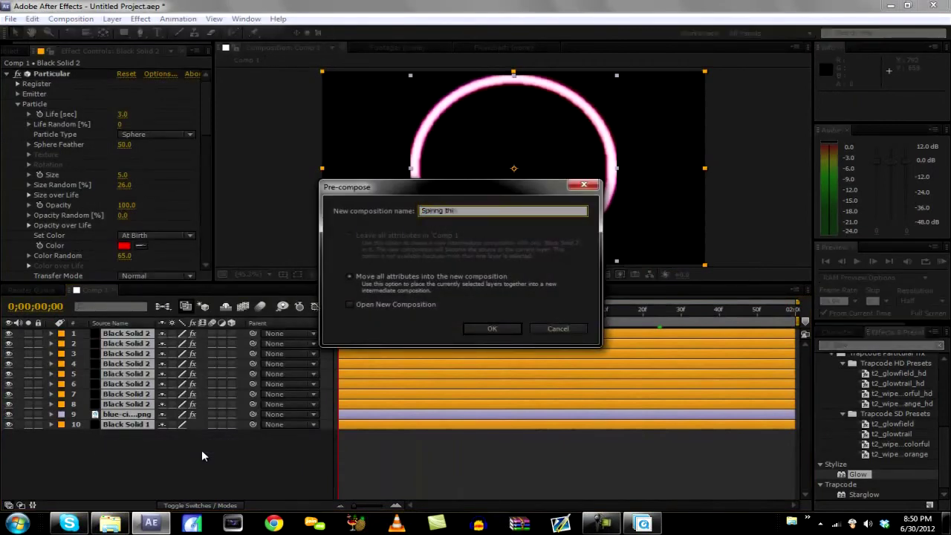
pyautogui.press('Return')
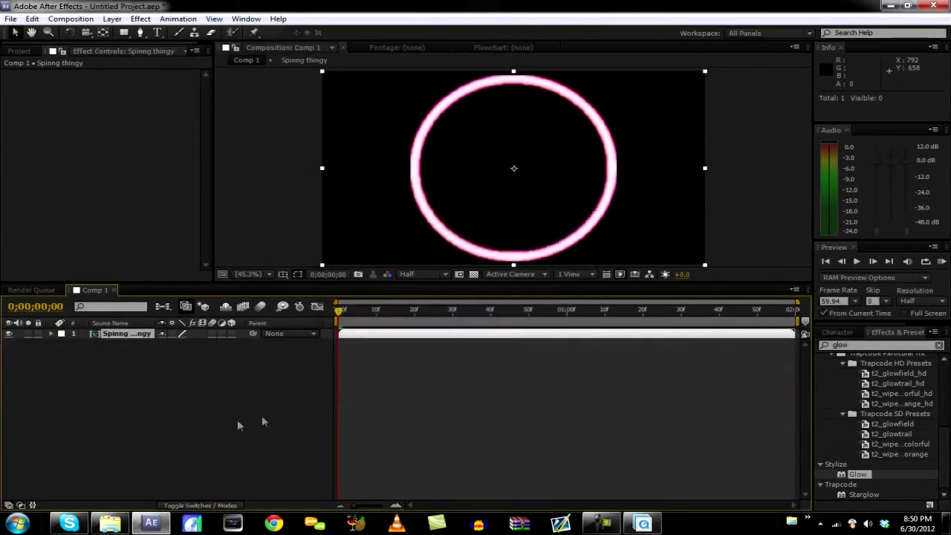
# Keyframe Rotation from 0° at frame 0 to 3 revolutions plus 67° at the last frame.
pyautogui.press('KP_0')
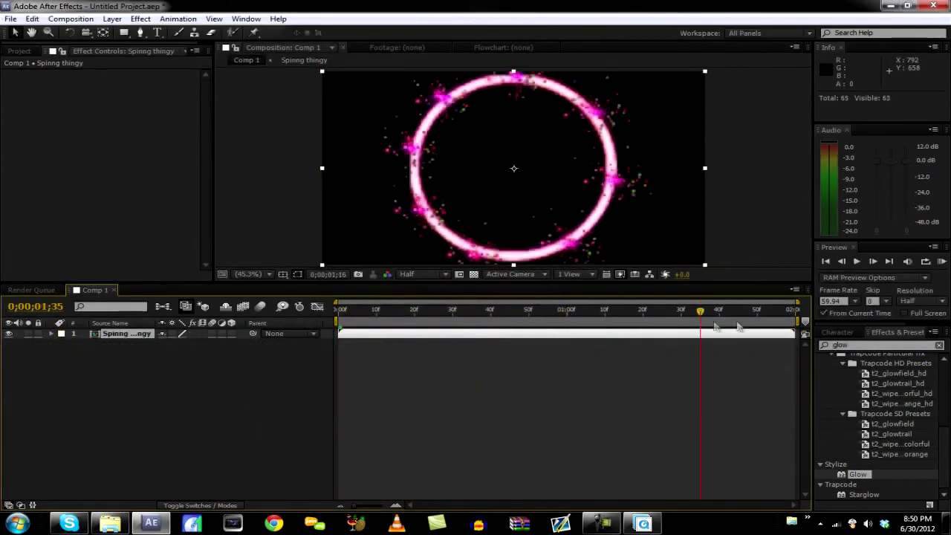
pyautogui.press('KP_0')
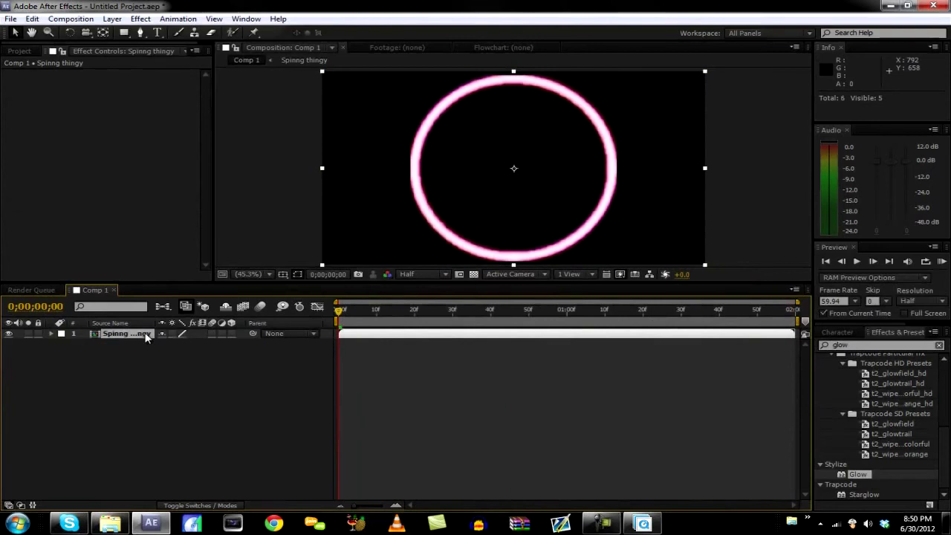
pyautogui.press('r')
pyautogui.click(84, 343)
pyautogui.click(798, 311)
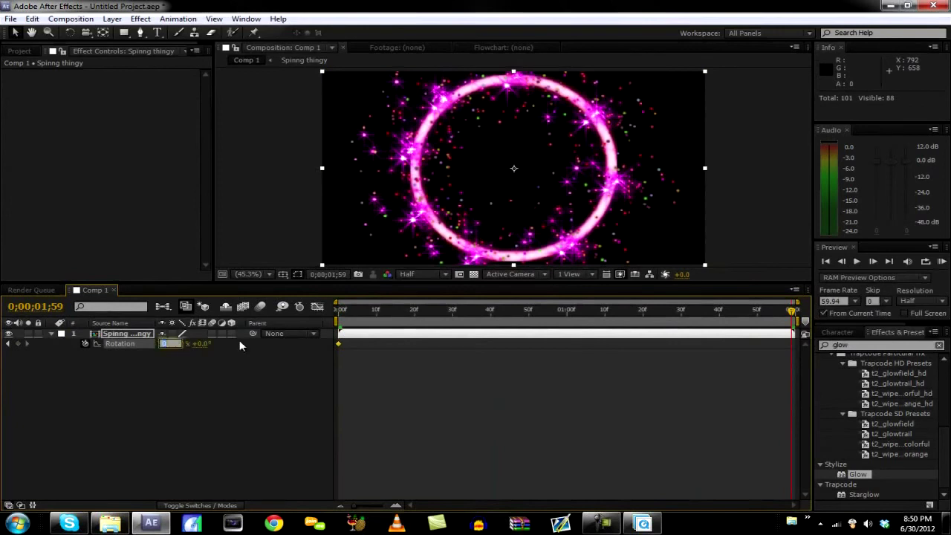
pyautogui.click(199, 354)
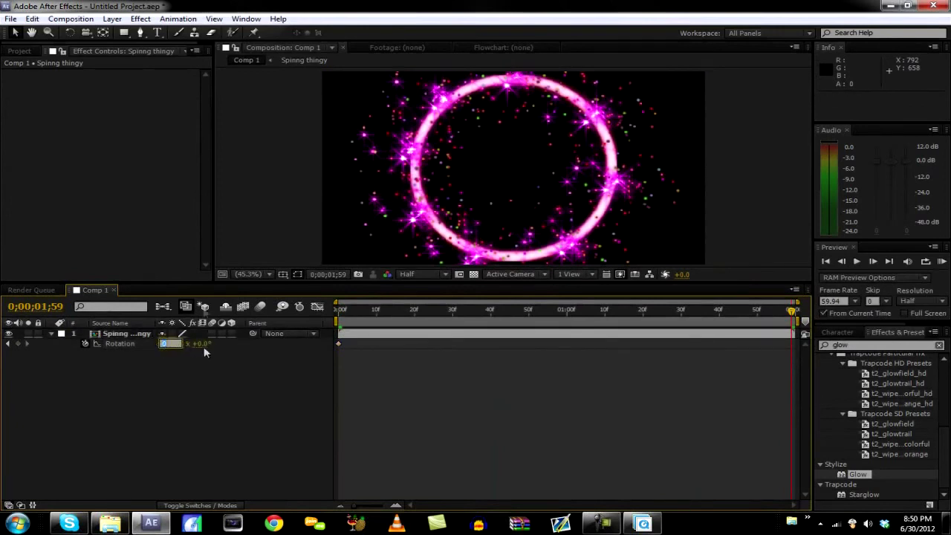
pyautogui.write('3')
pyautogui.moveTo(176, 351); pyautogui.dragTo(232, 347)
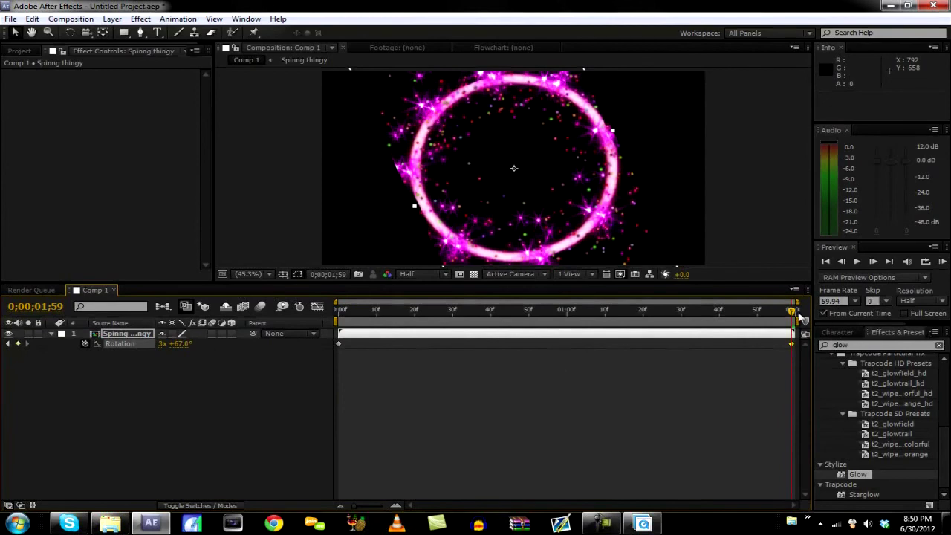
pyautogui.moveTo(801, 318); pyautogui.dragTo(700, 335)
pyautogui.click(643, 524)
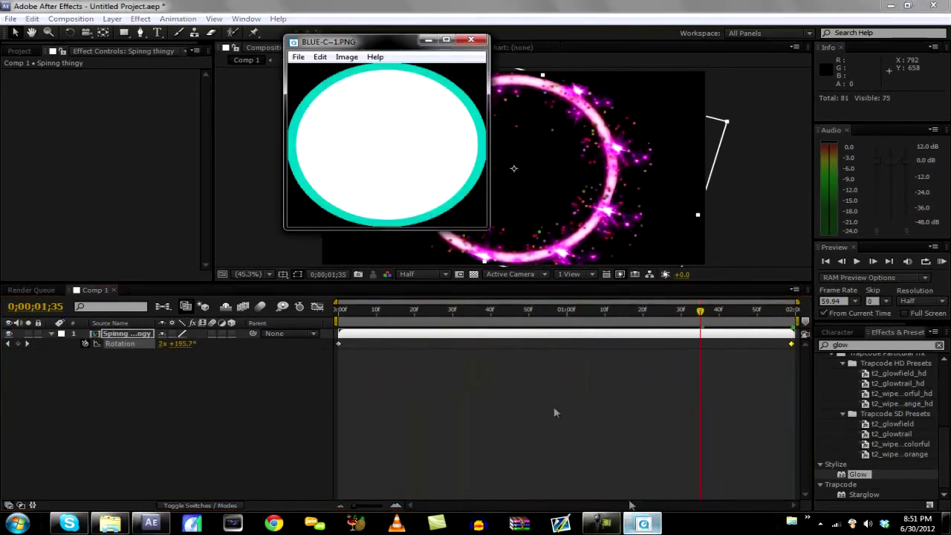
pyautogui.click(471, 39)
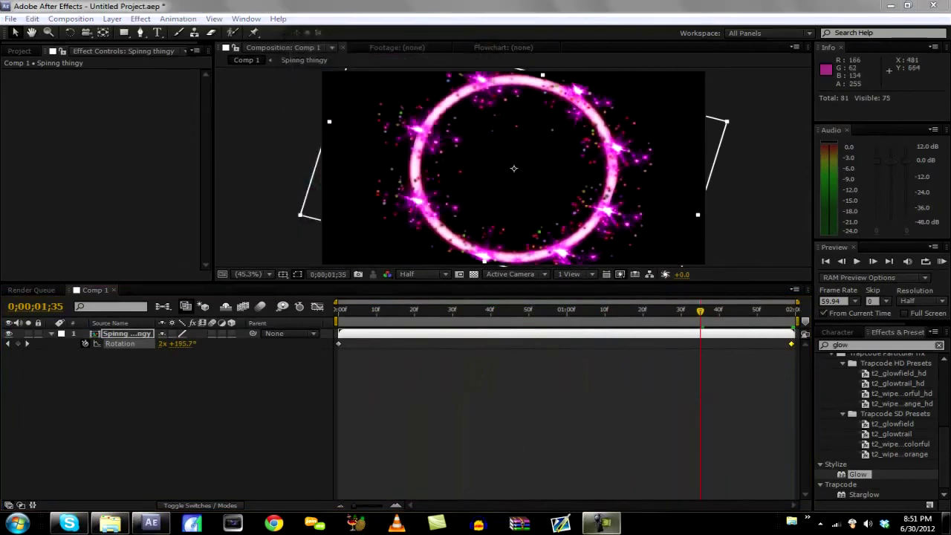
pyautogui.click(603, 524)
pyautogui.moveTo(702, 334)
pyautogui.mouseDown()
pyautogui.moveTo(416, 335)
pyautogui.moveTo(694, 340)
pyautogui.mouseUp()
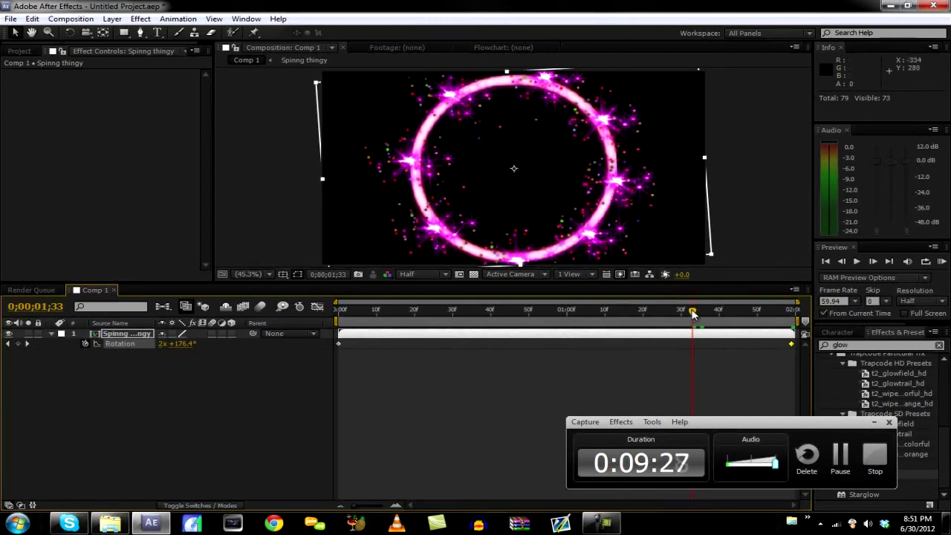
pyautogui.moveTo(692, 314); pyautogui.dragTo(348, 387)
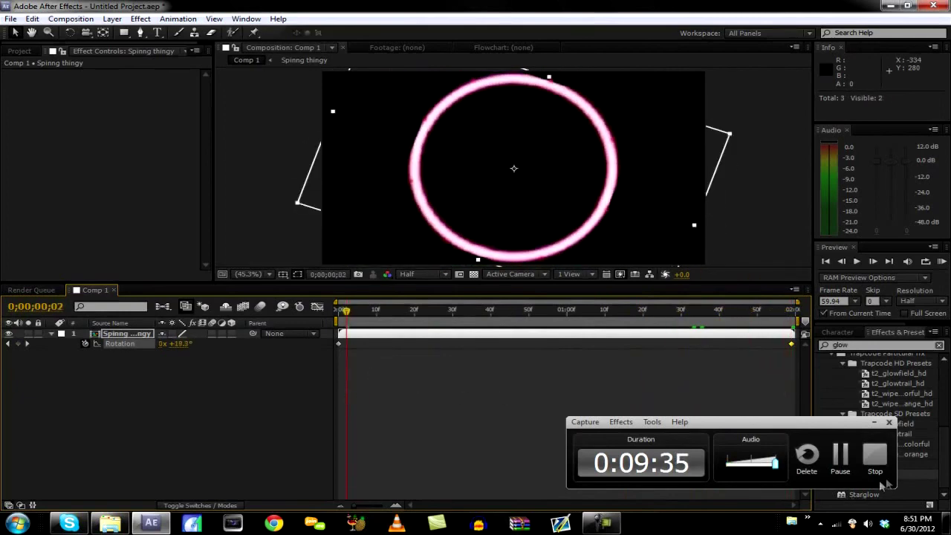